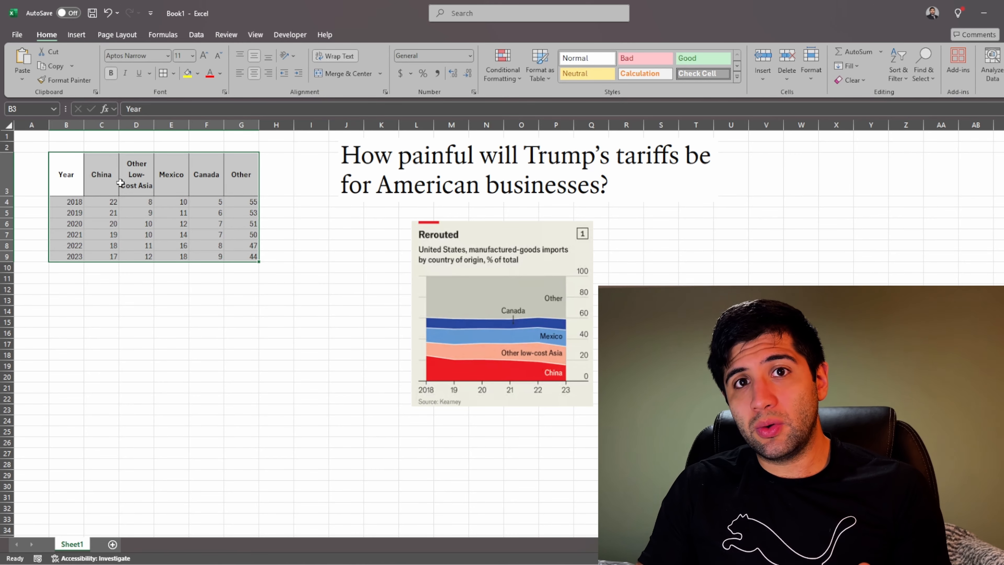
click(76, 34)
click(363, 65)
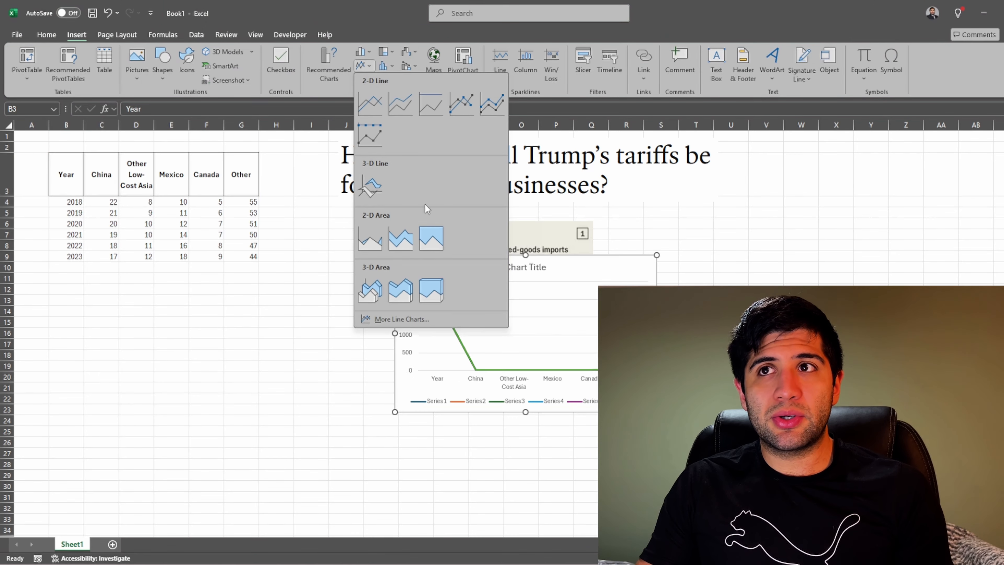
click(401, 241)
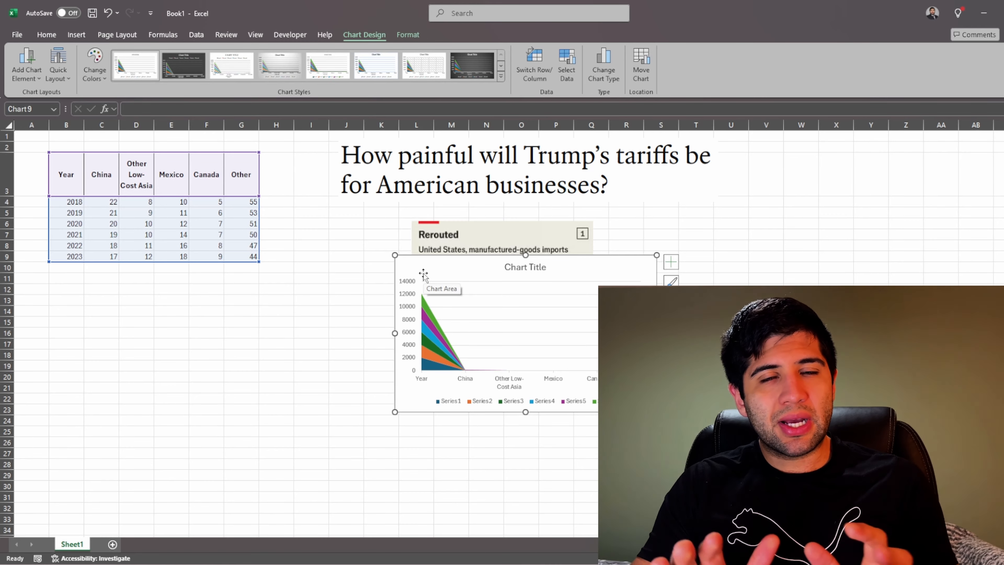
key(Delete)
click(116, 331)
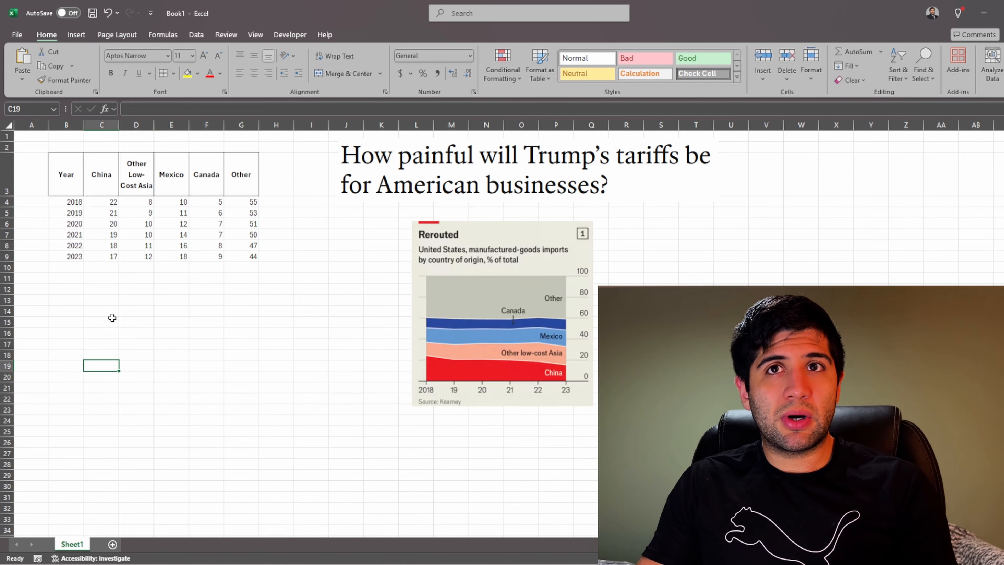
Step: Insert a 2-D Stacked Area chart from the import percentages in C4:G9 and place it beside the reference chart
drag(113, 202, 245, 256)
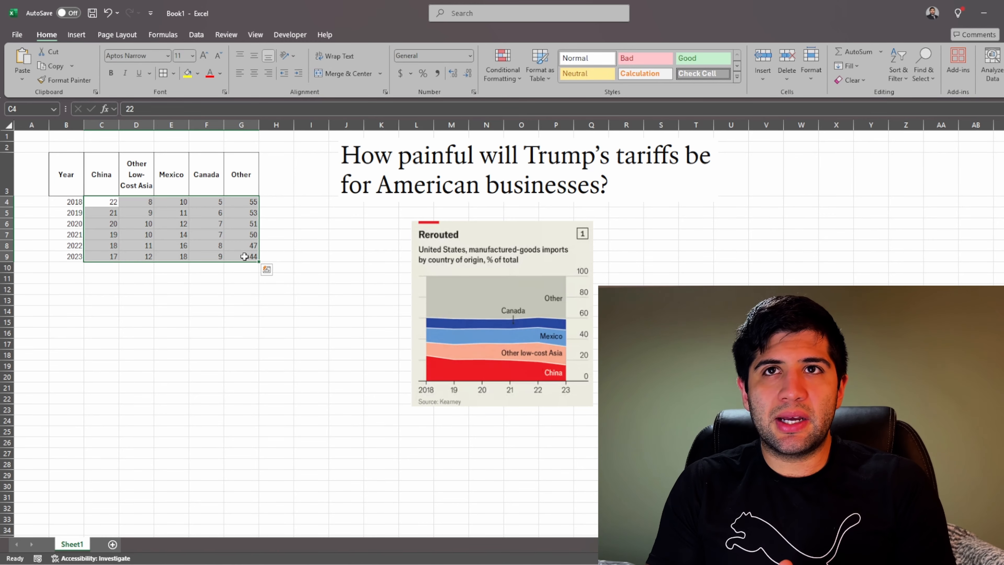
click(79, 34)
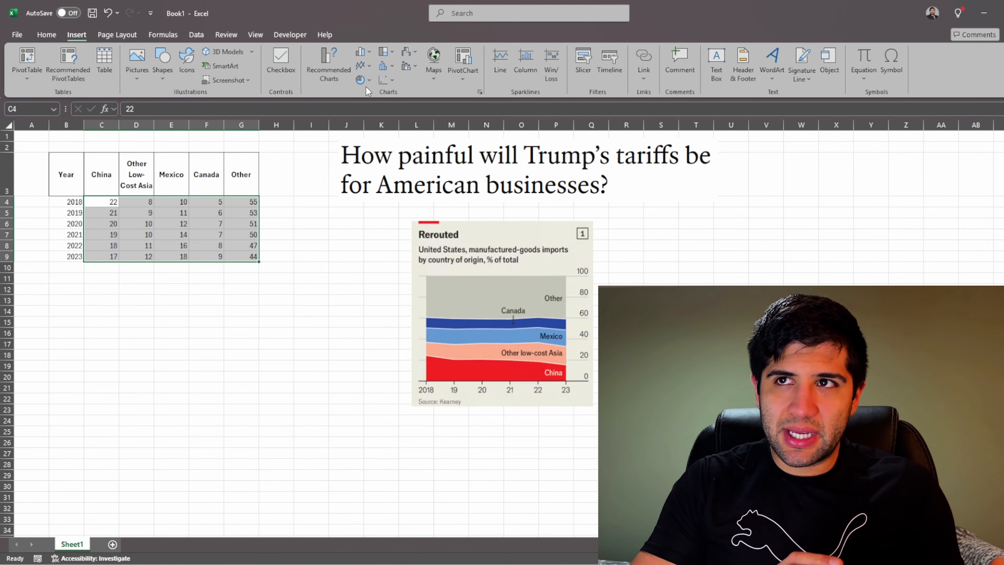
click(369, 67)
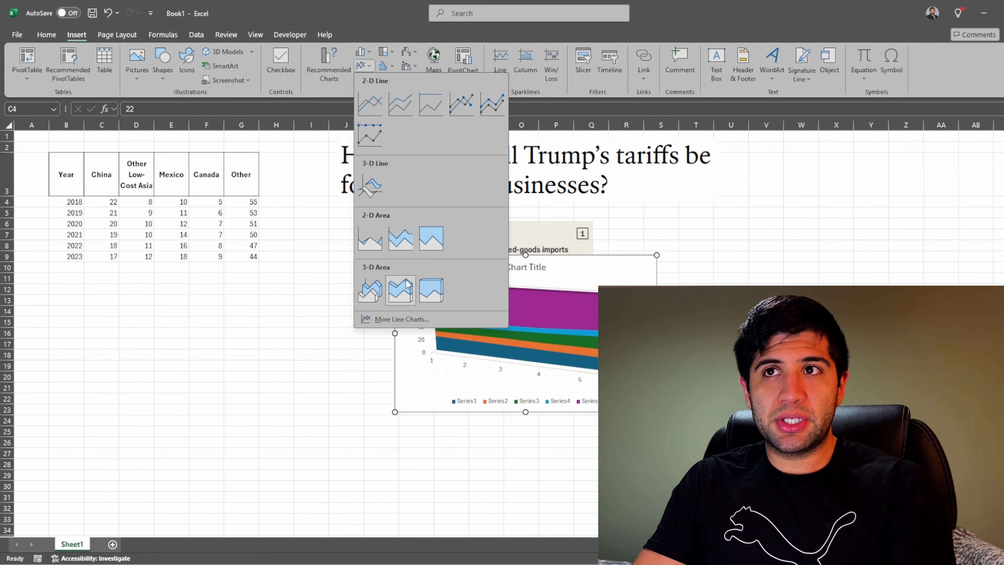
click(366, 53)
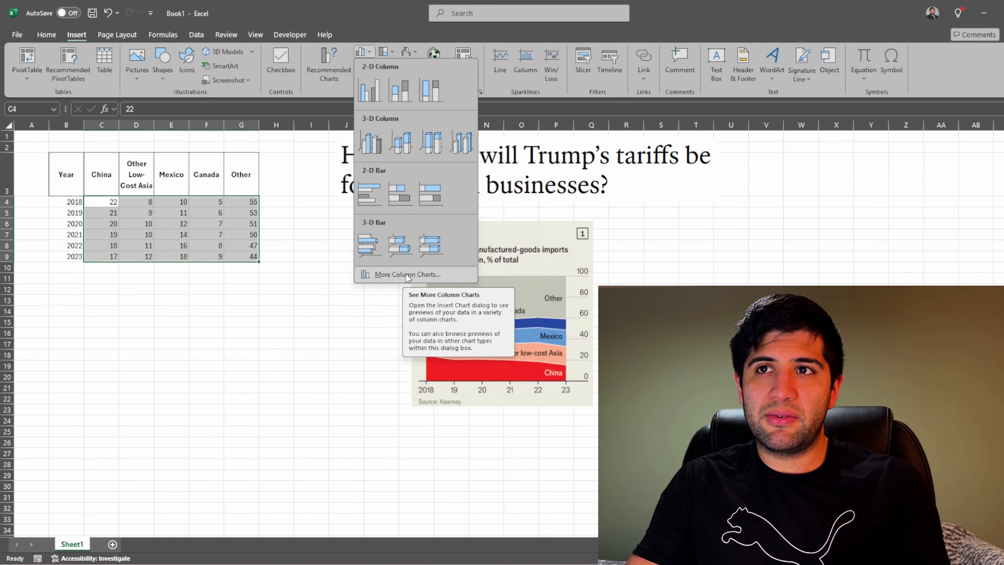
click(408, 274)
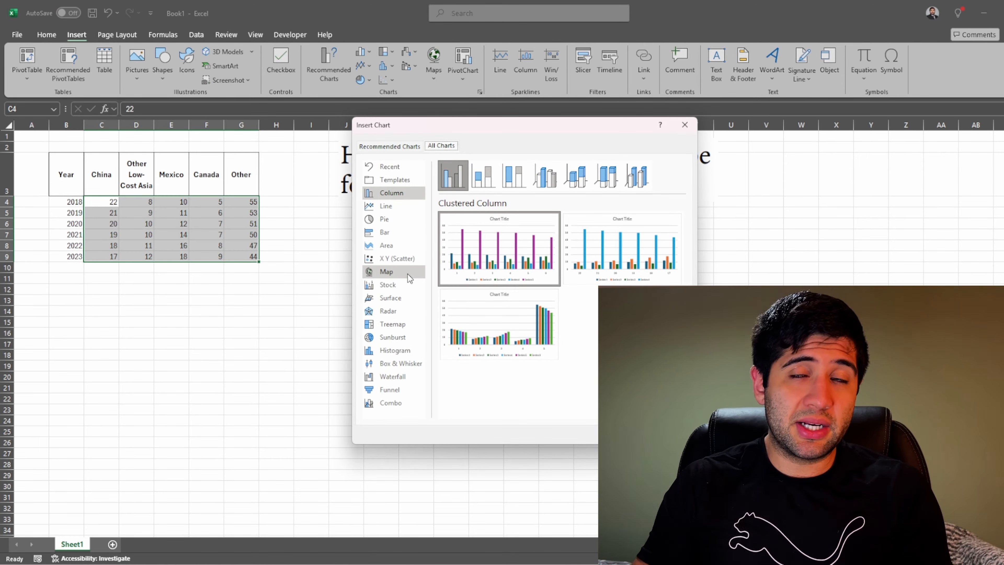
drag(429, 125, 153, 86)
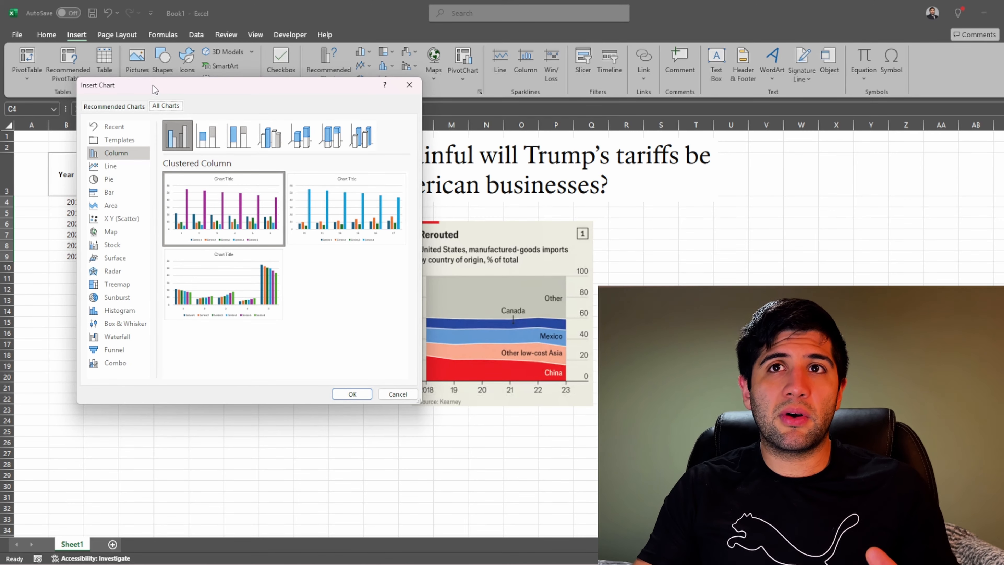
click(124, 205)
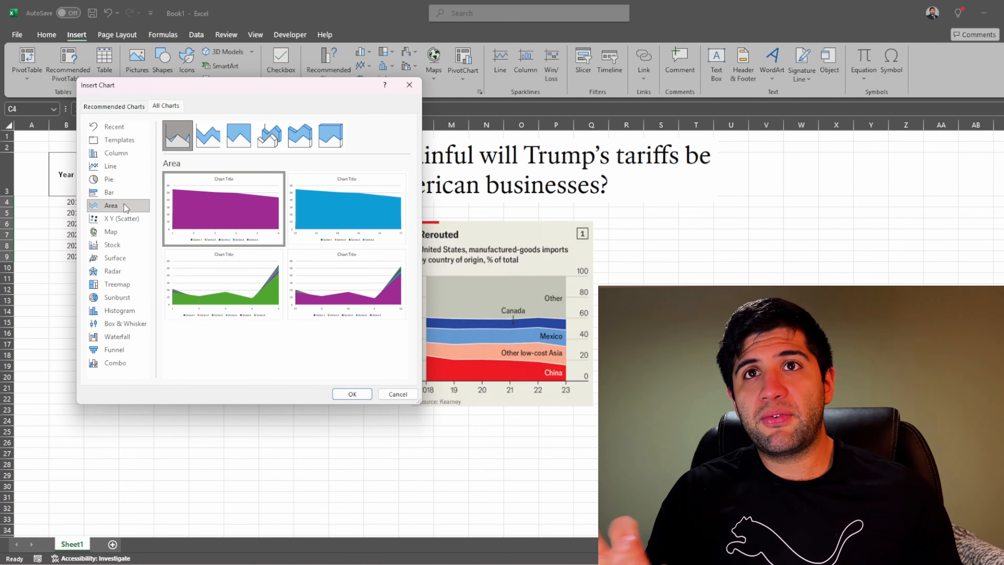
click(219, 130)
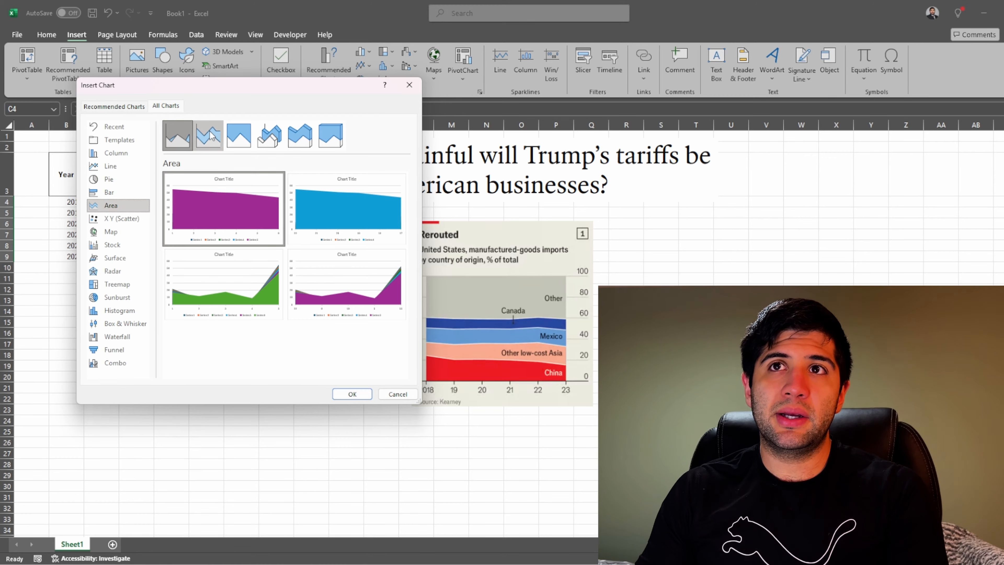
mouse_move(227, 234)
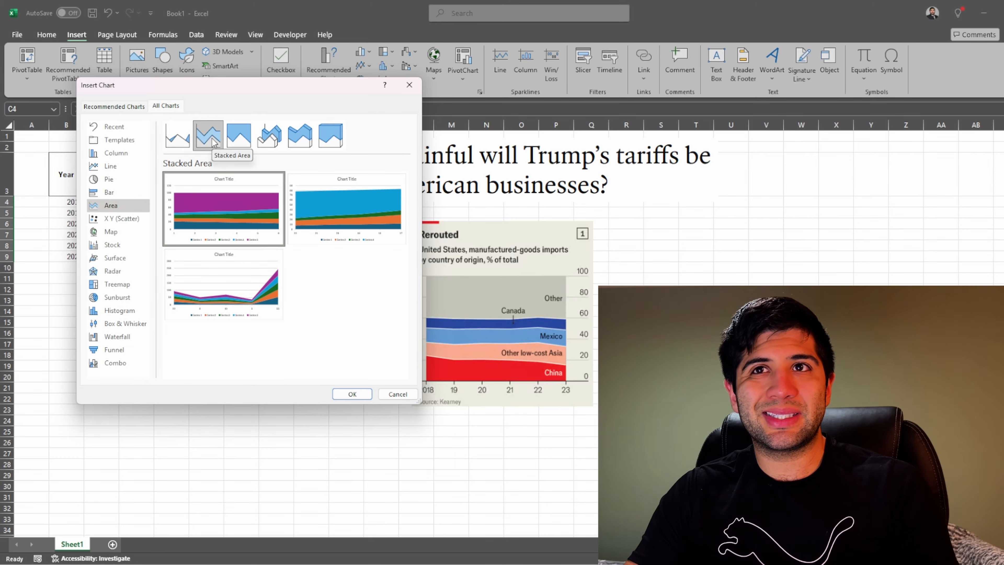
mouse_move(204, 183)
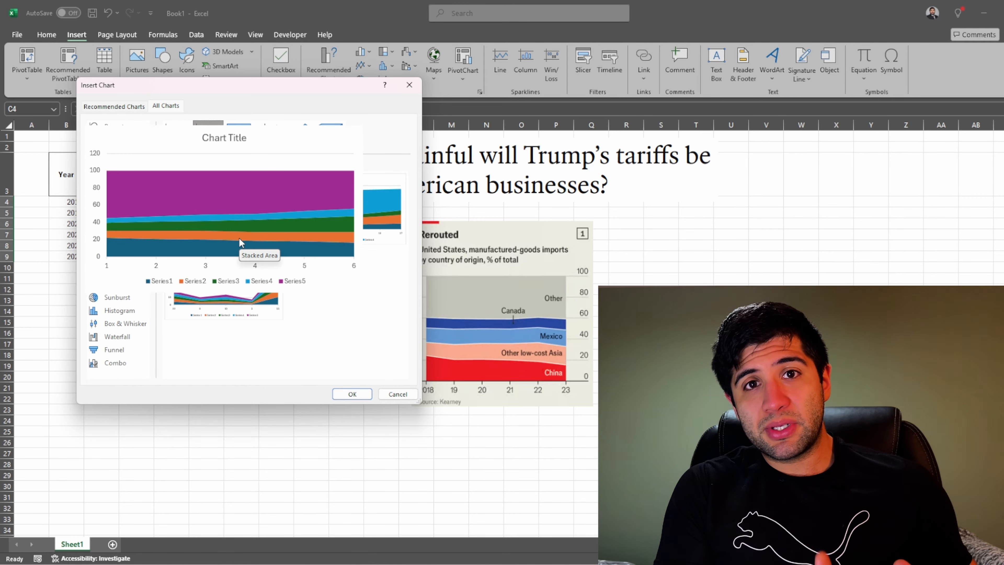
click(352, 393)
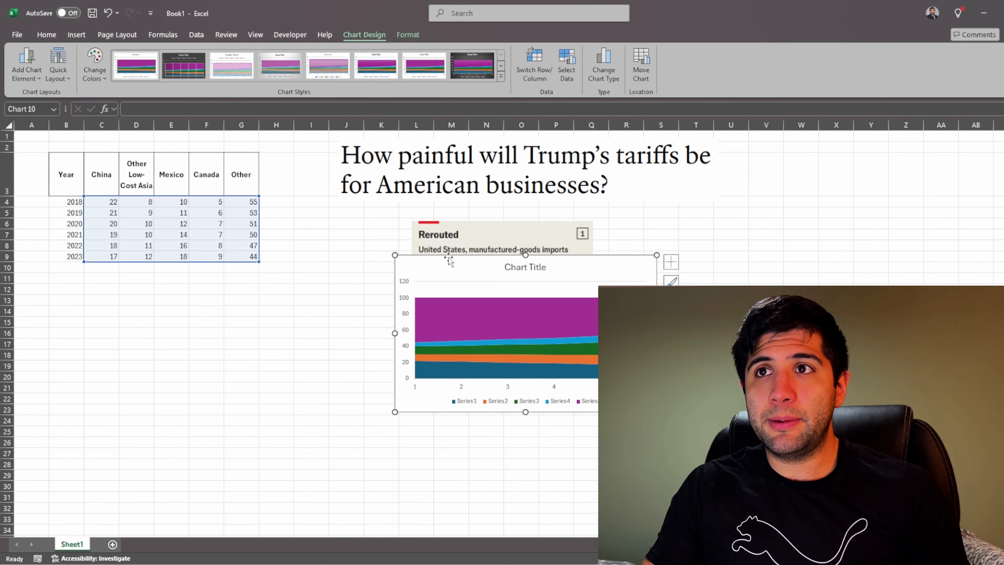
drag(448, 259, 270, 220)
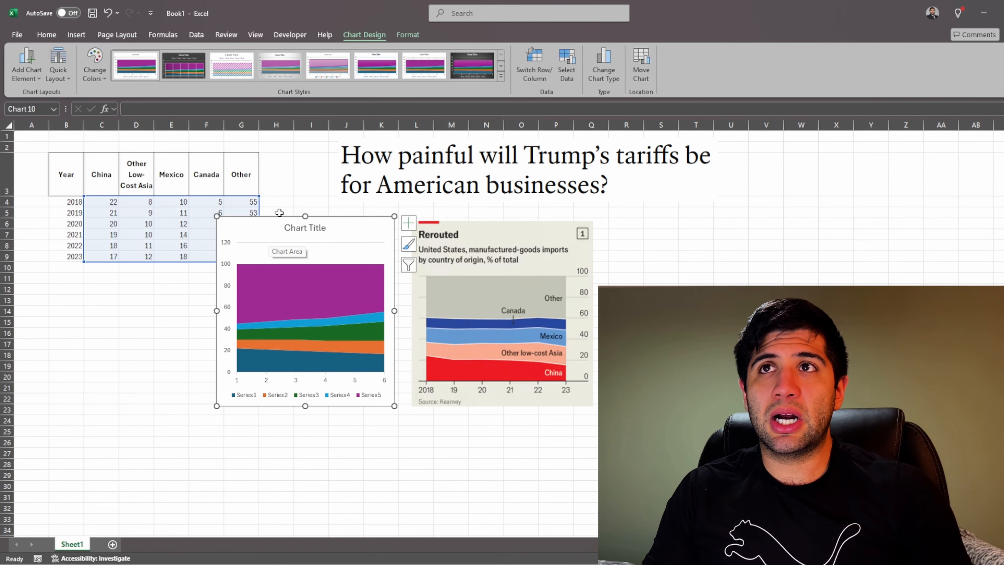
Step: Set the chart's horizontal axis labels to the years in B4:B9
click(569, 80)
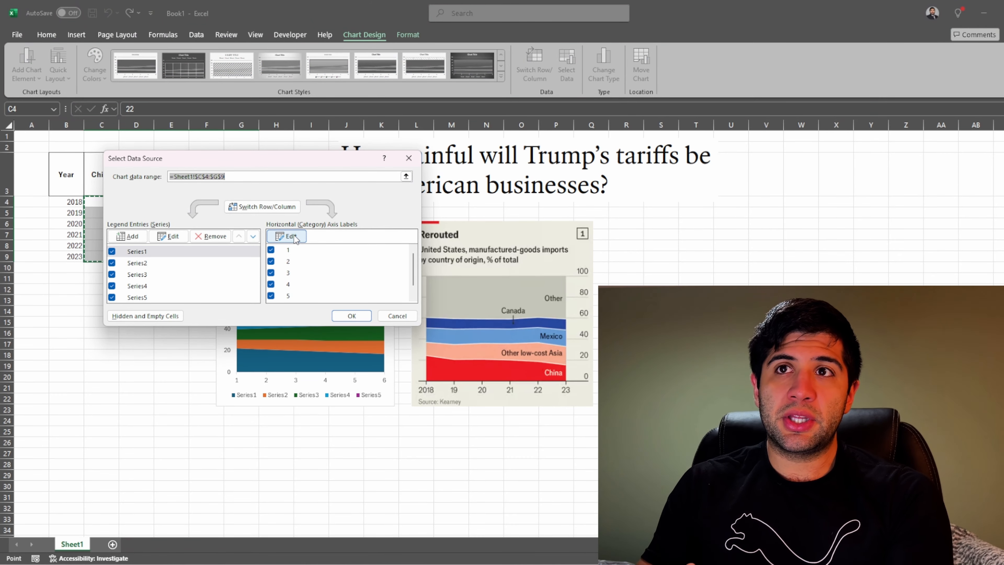
click(295, 238)
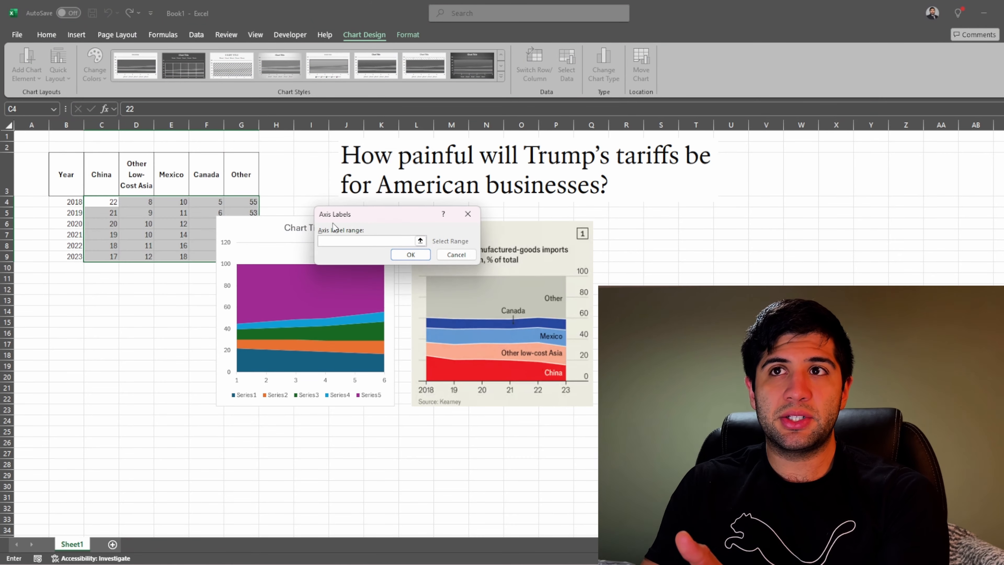
drag(350, 215, 177, 254)
drag(75, 200, 74, 257)
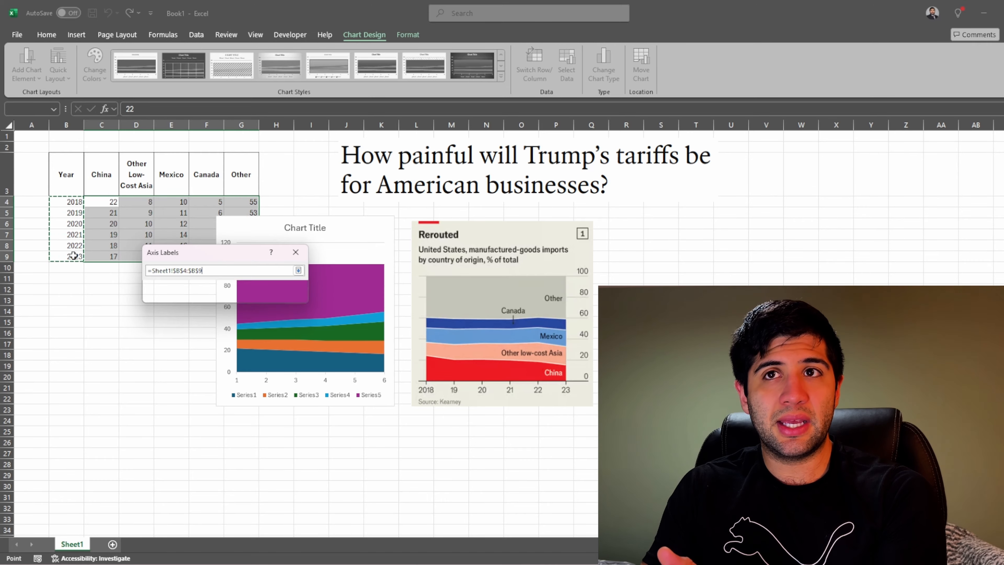
click(242, 294)
click(352, 317)
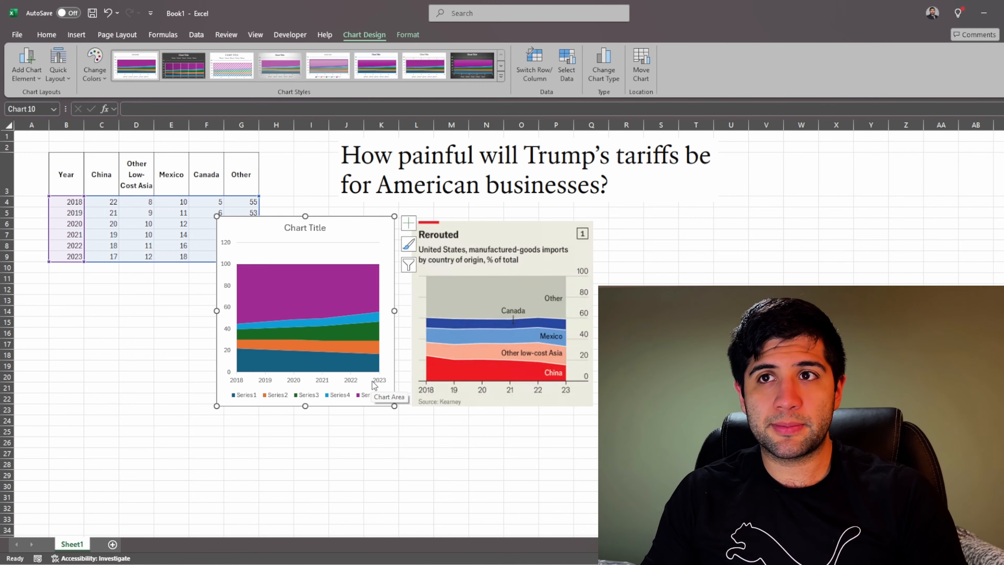
Step: Delete the legend from the stacked area chart
click(324, 297)
click(284, 397)
key(Delete)
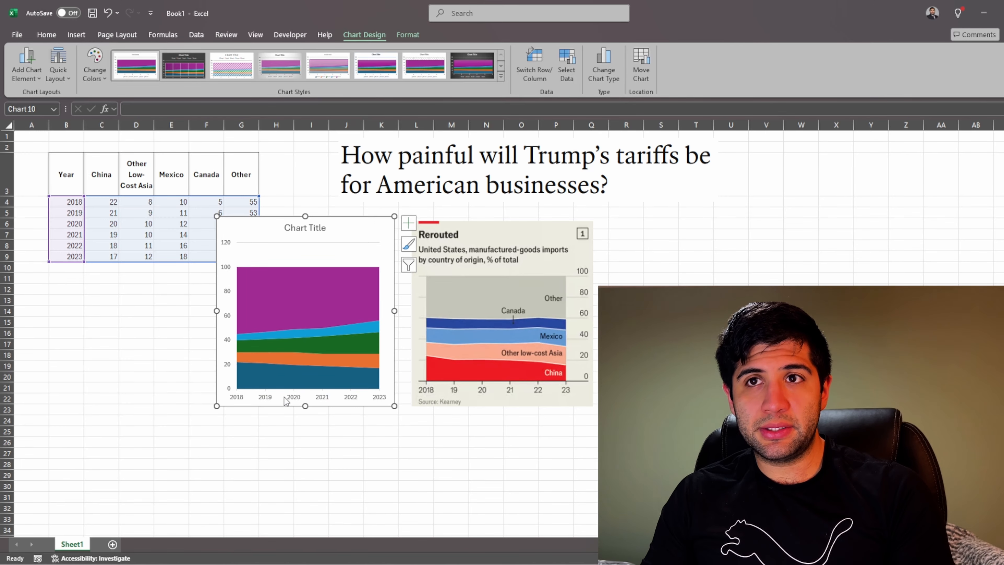
Step: Set the vertical axis maximum bound to 100 and its major unit to 20
click(231, 292)
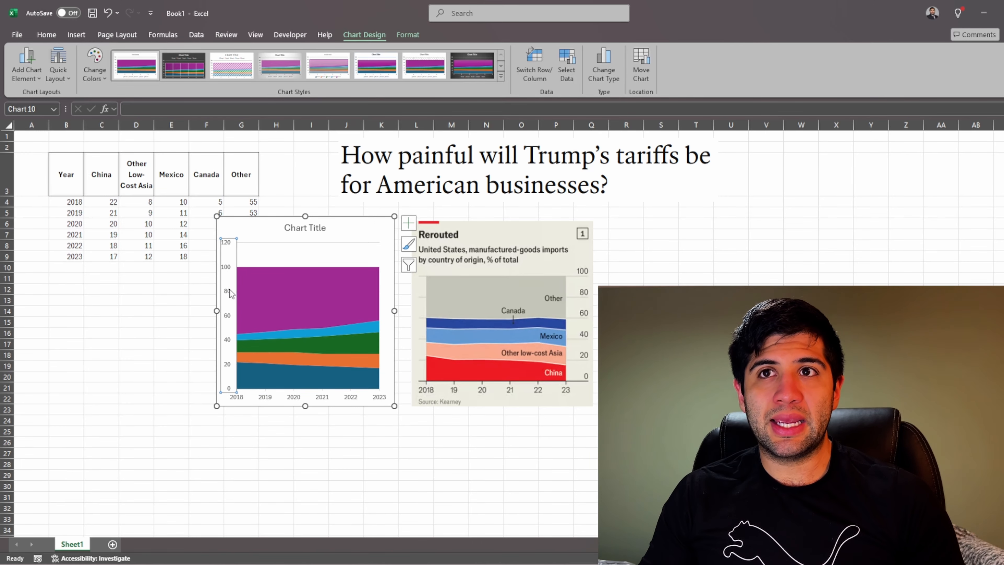
double_click(231, 292)
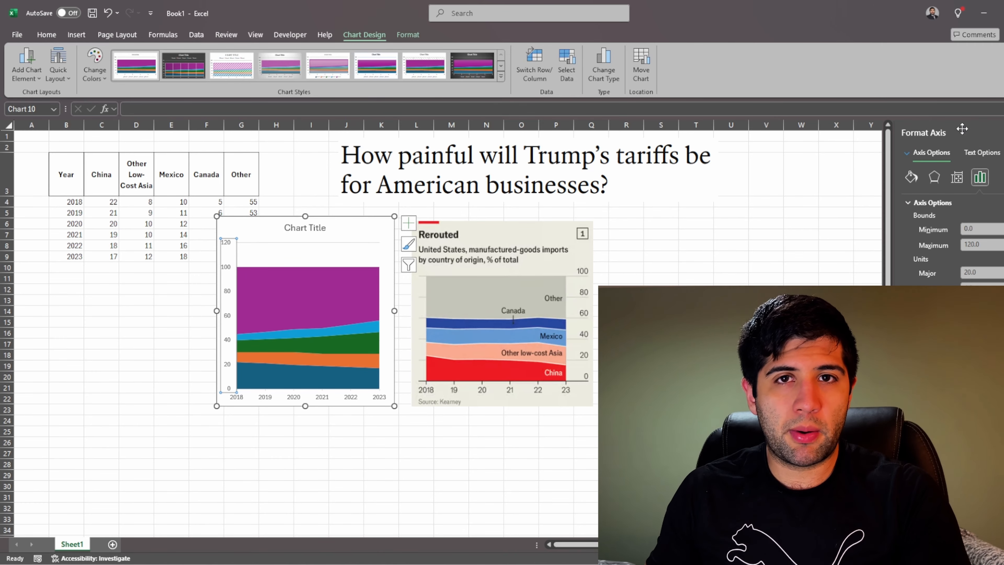
drag(962, 129, 110, 142)
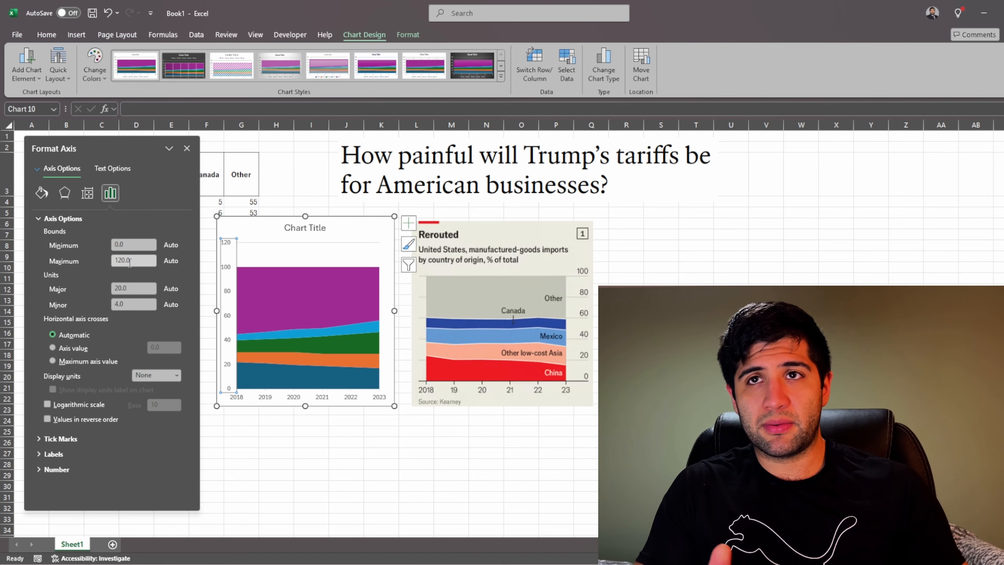
click(117, 258)
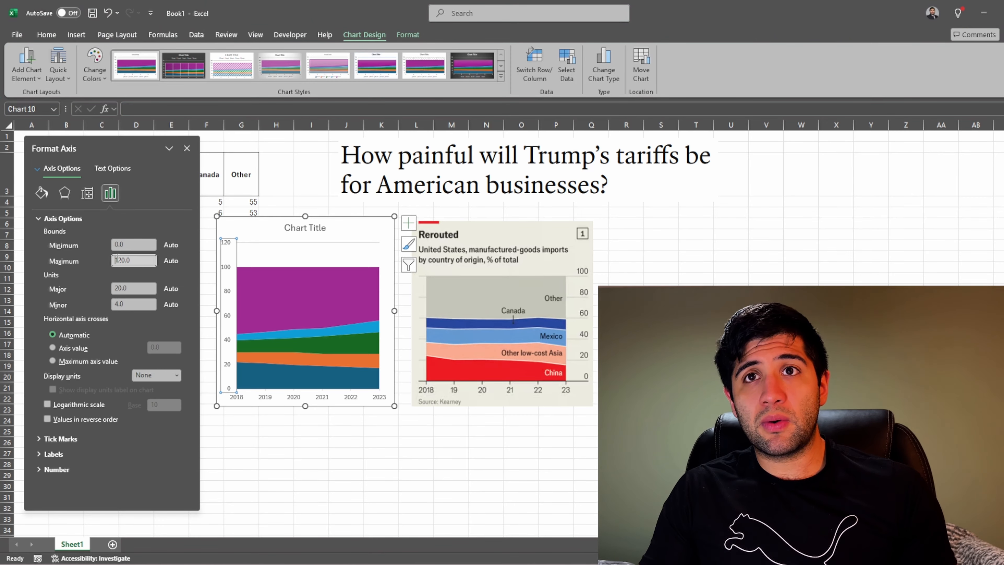
key(ctrl+a)
text(1)
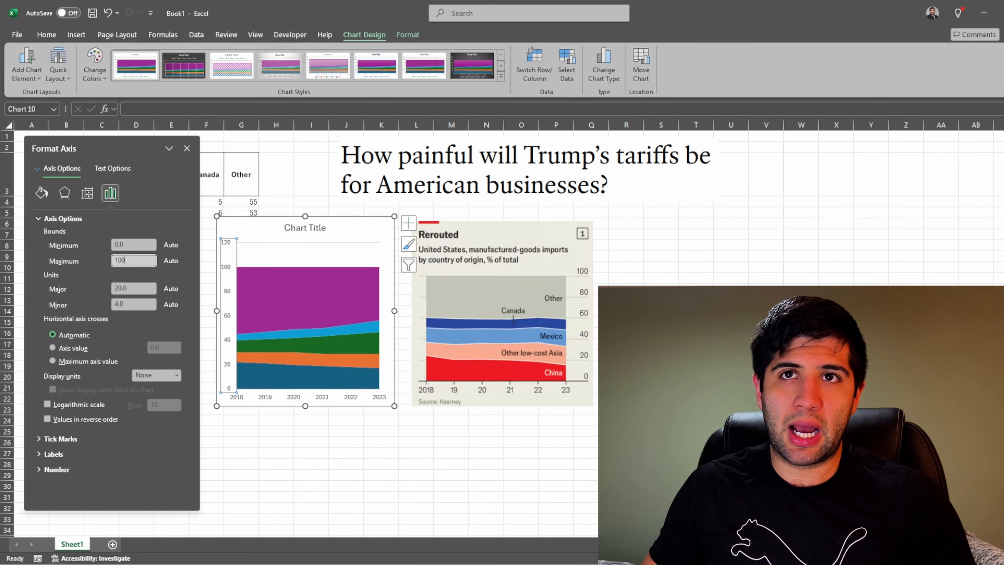
key(Return)
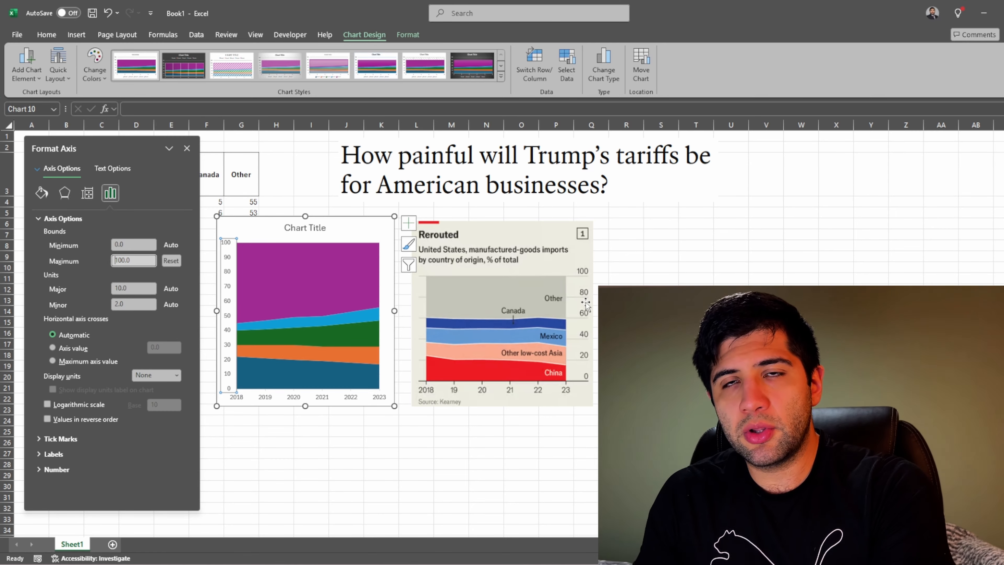
click(122, 289)
text(20)
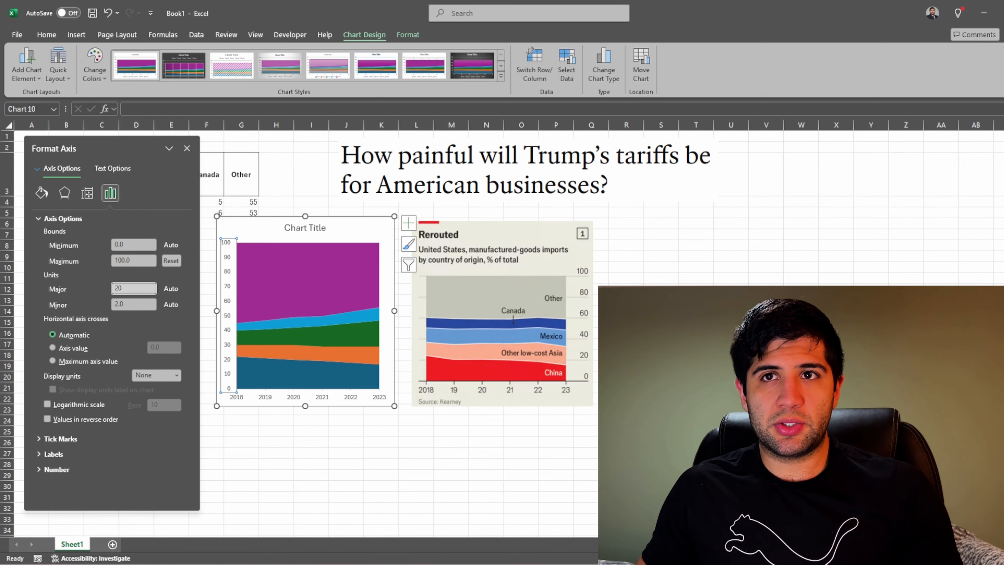
key(Return)
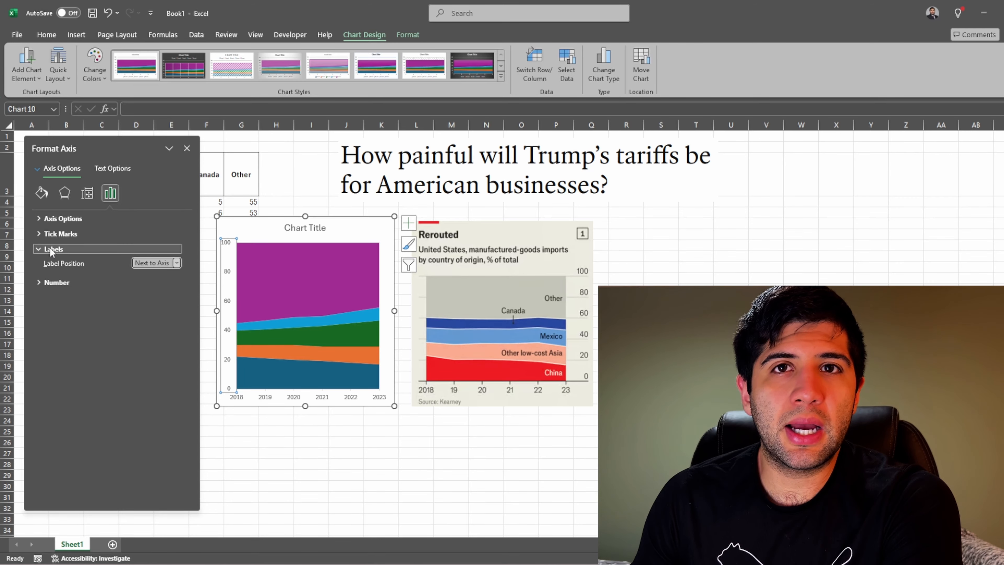
Step: Set the vertical axis label position to High
click(170, 262)
click(154, 284)
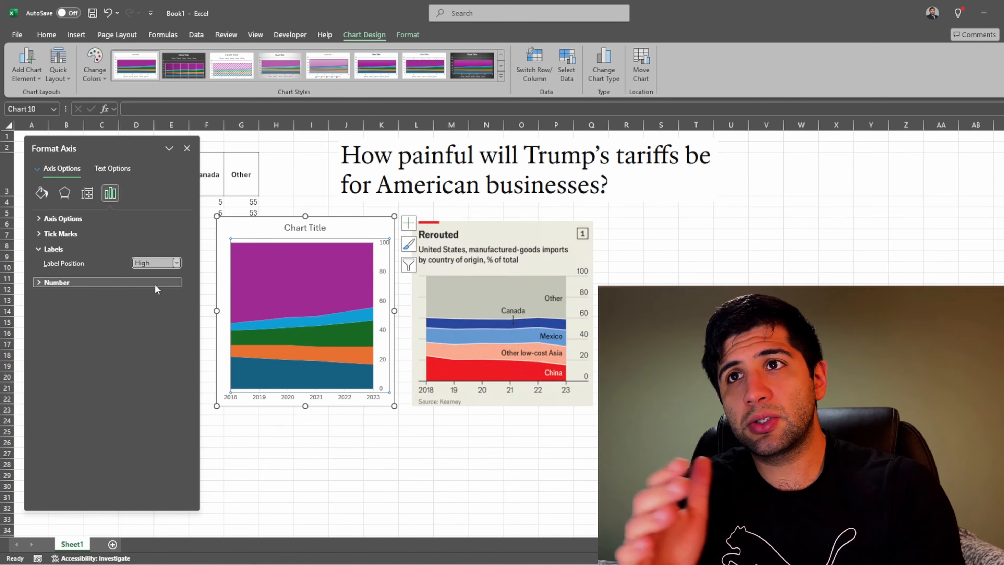
click(276, 474)
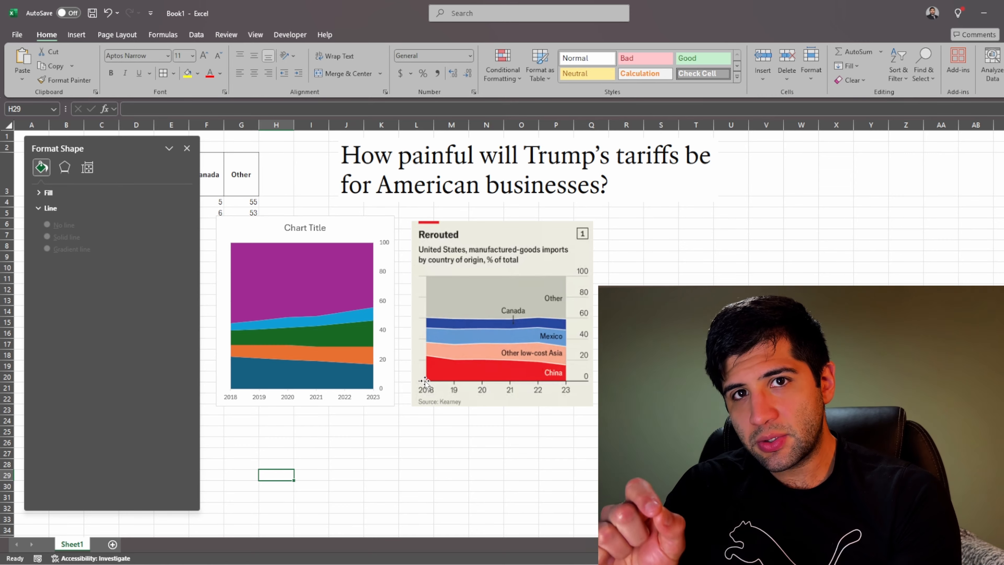
Step: Set the minor tick mark type of the horizontal year axis to Outside
click(259, 399)
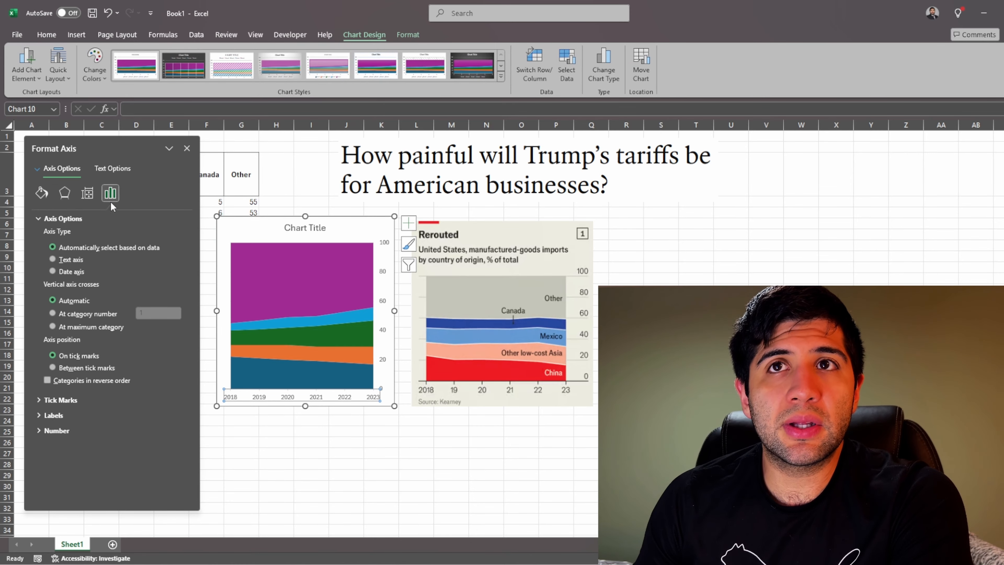
click(43, 218)
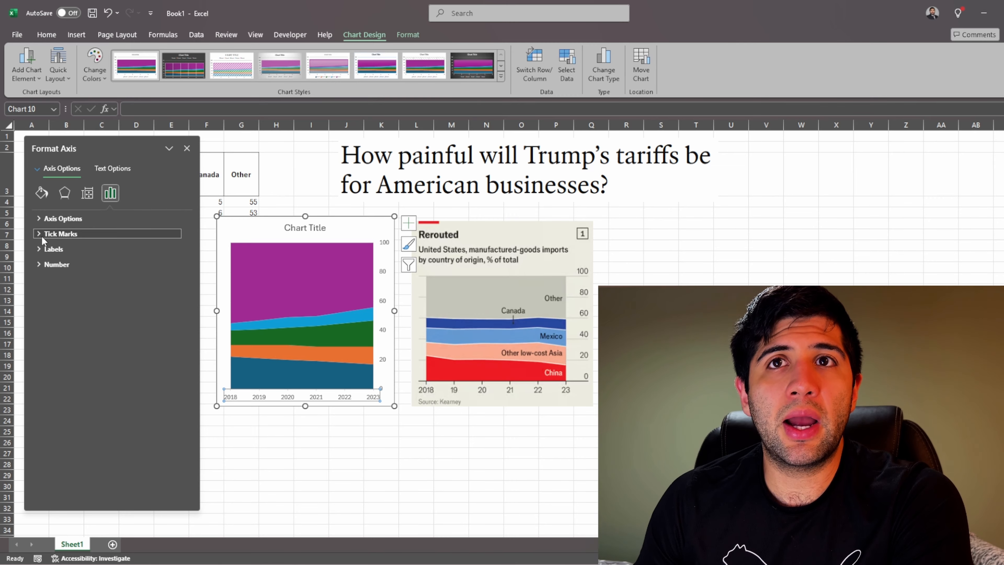
click(41, 235)
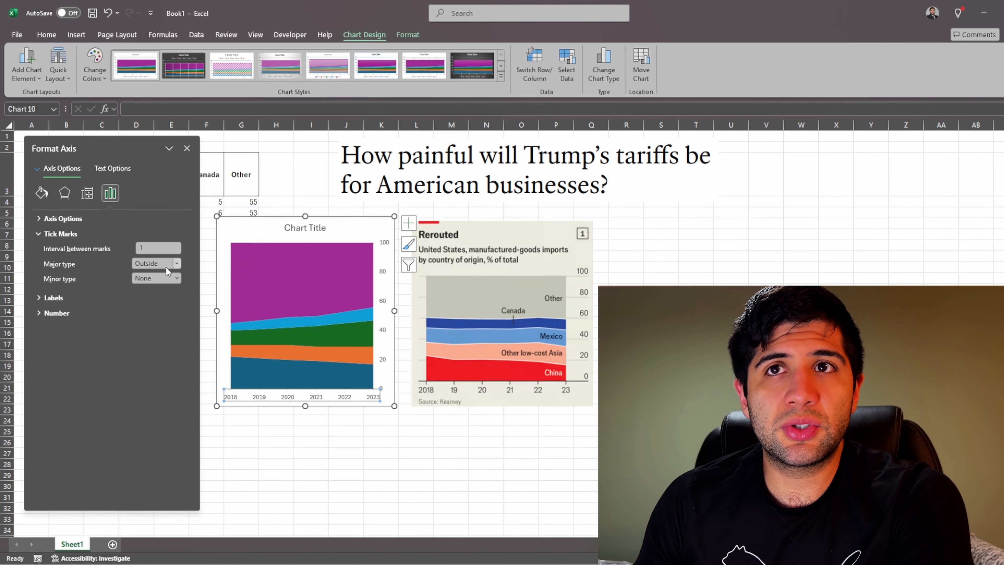
click(166, 278)
click(163, 311)
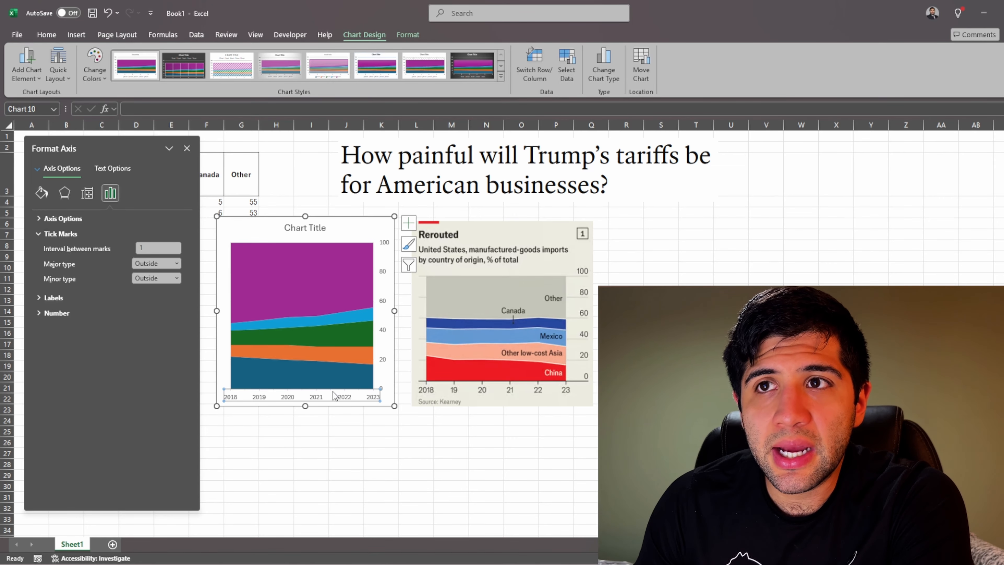
Step: Set the year axis's minor tick marks to None and make its line solid black at 2.25 pt width
click(161, 279)
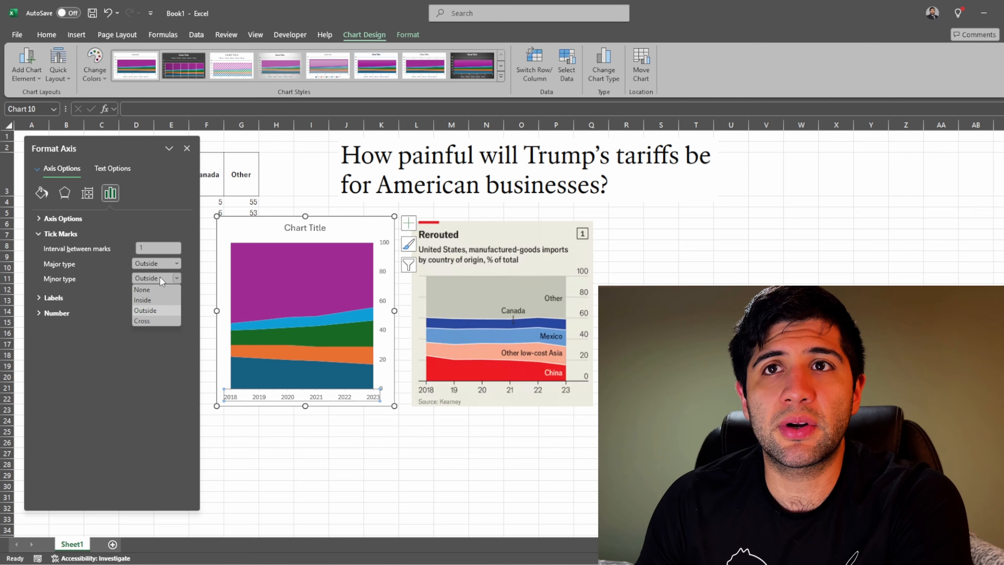
click(153, 292)
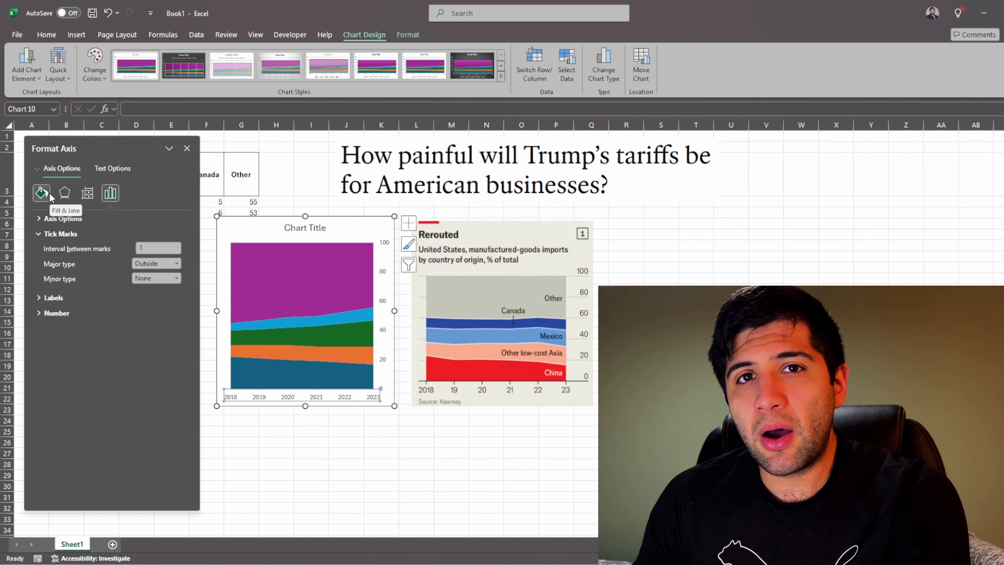
click(42, 193)
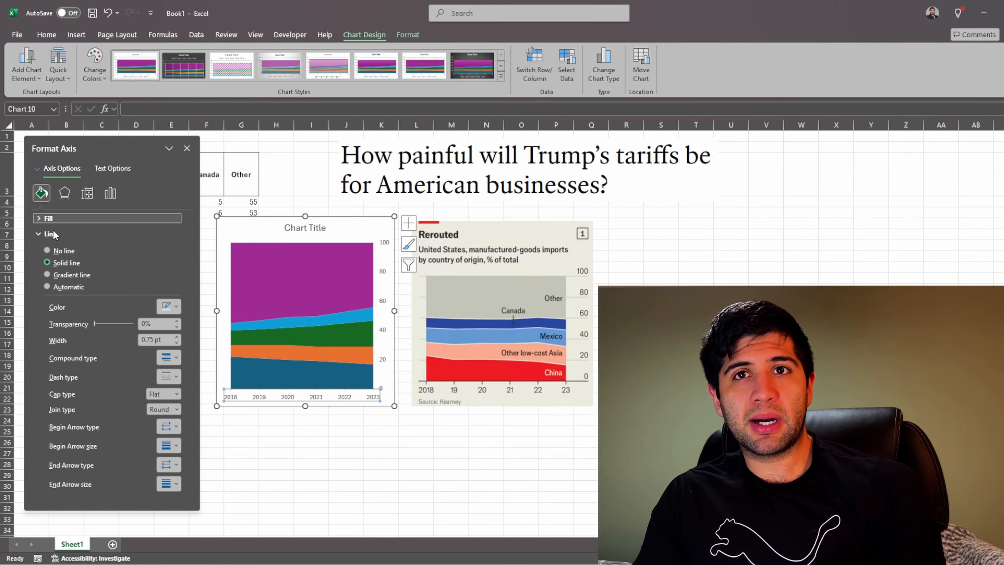
click(175, 308)
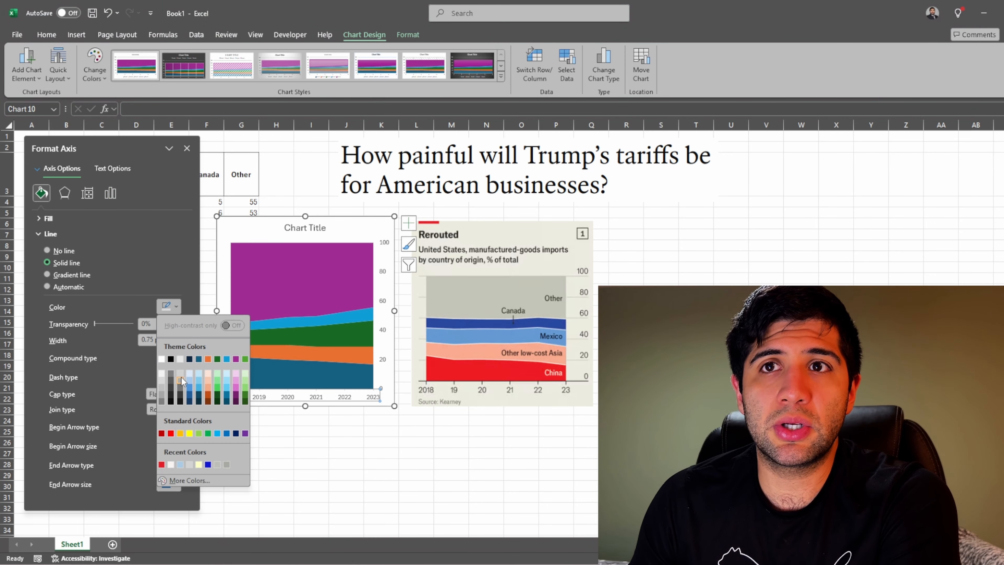
click(173, 360)
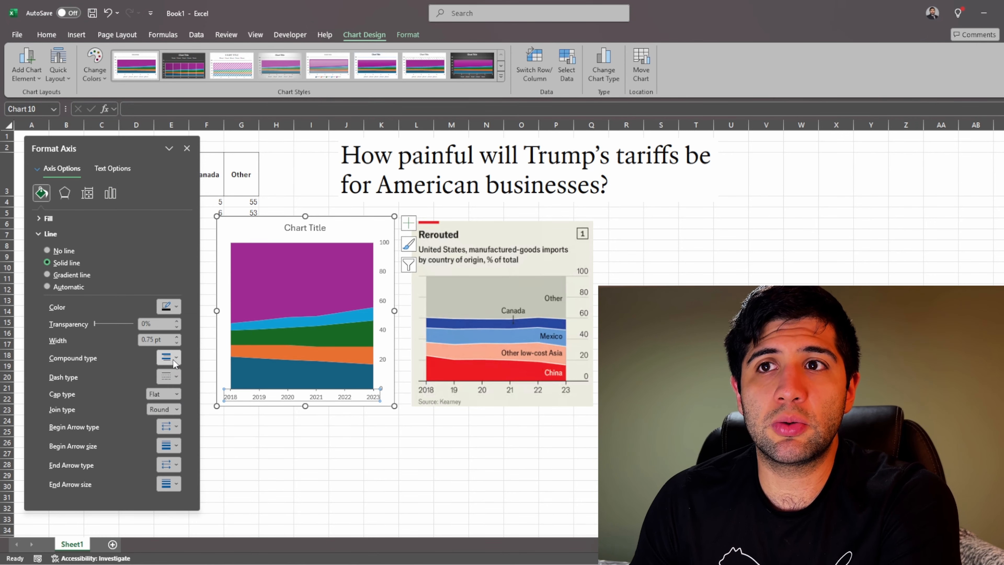
click(177, 336)
click(176, 337)
click(176, 336)
click(177, 336)
click(177, 336)
click(176, 337)
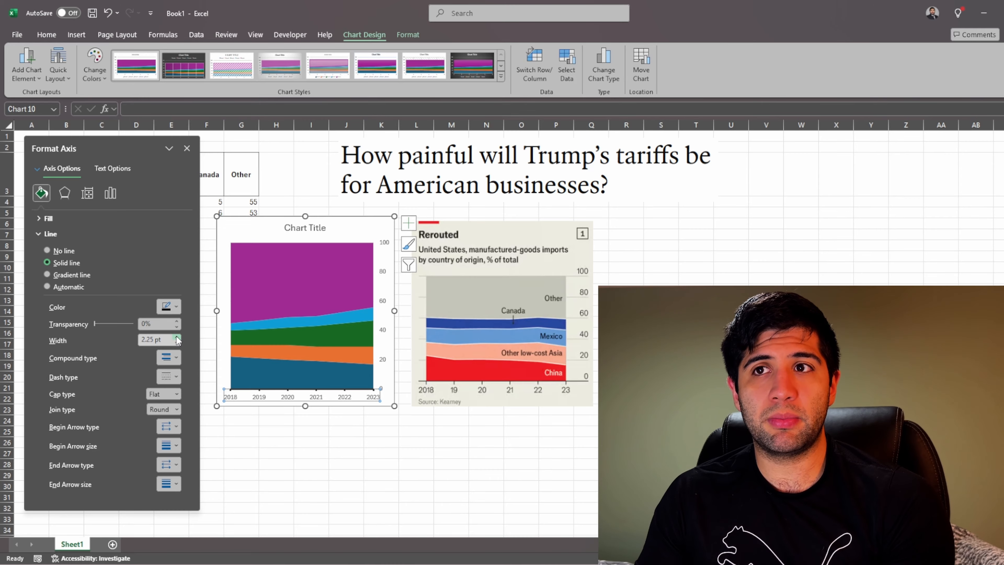
click(354, 453)
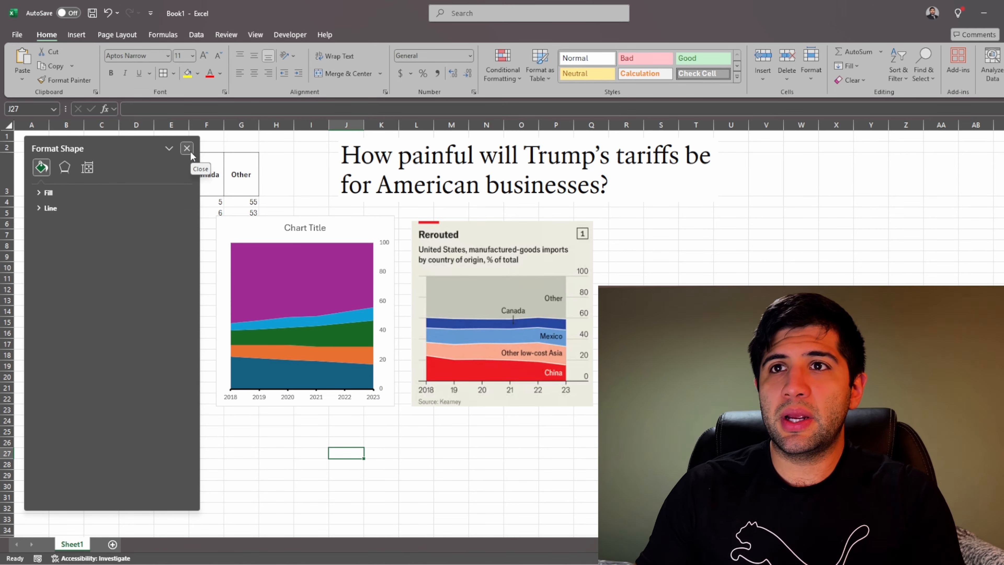
Step: Give the China series area, the lowest band of the chart, a solid red fill
click(250, 371)
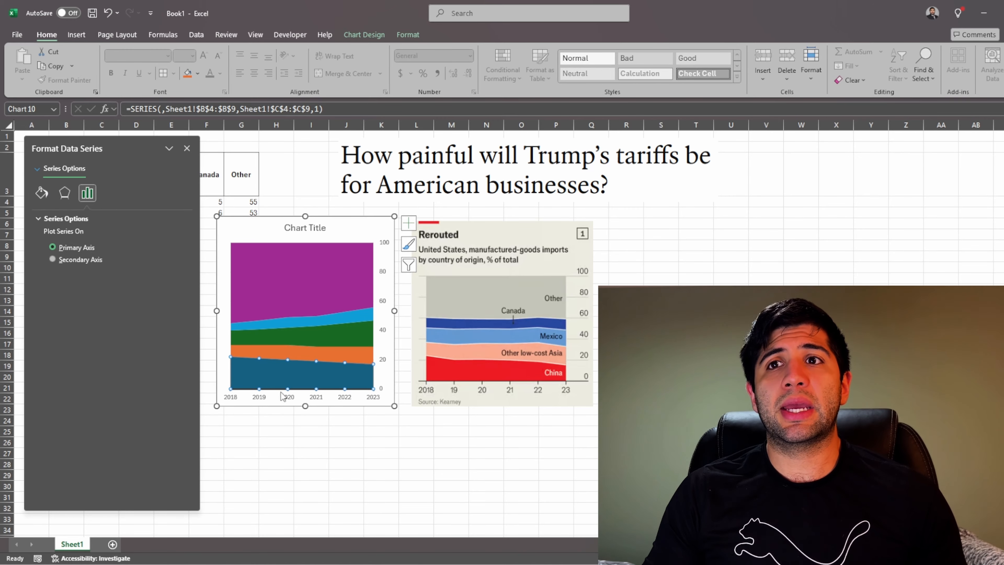
click(41, 193)
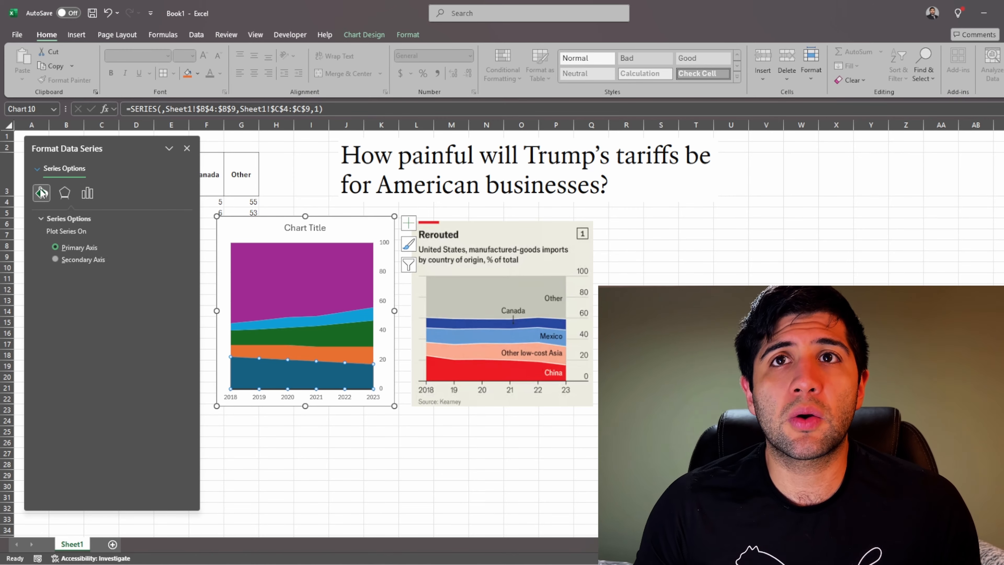
click(46, 218)
click(46, 246)
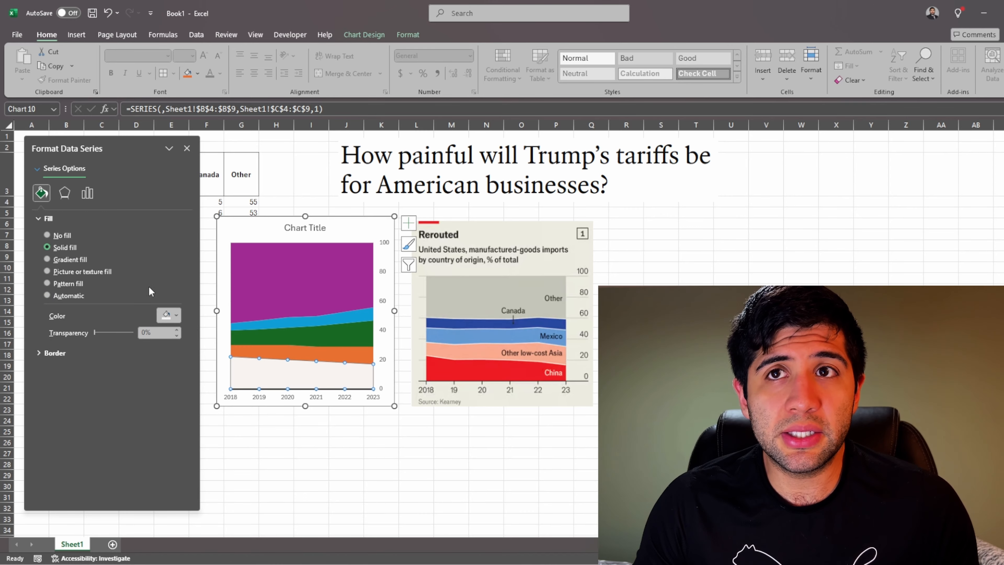
click(168, 315)
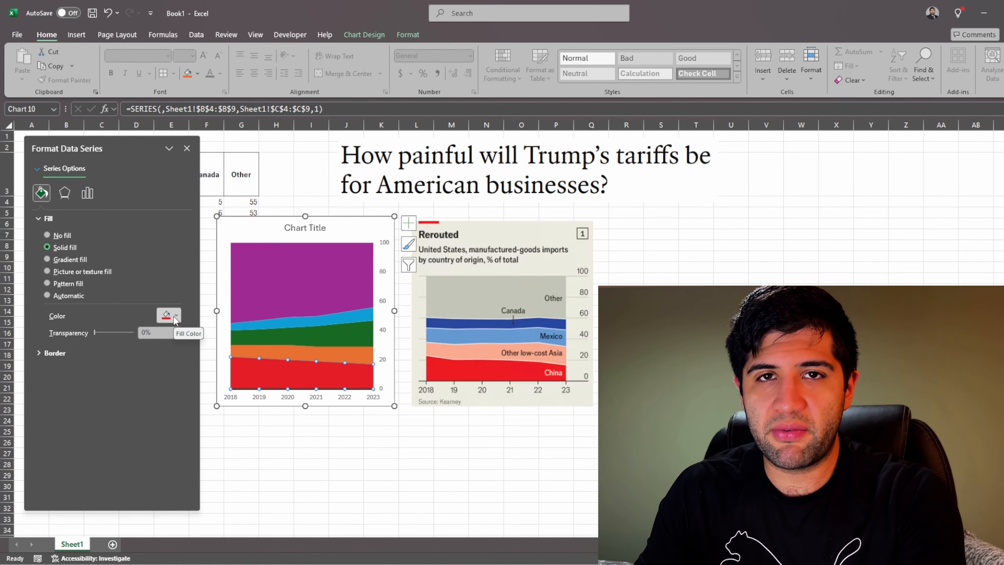
Step: Give the China series area a solid light-coloured border 2 pt wide
click(52, 353)
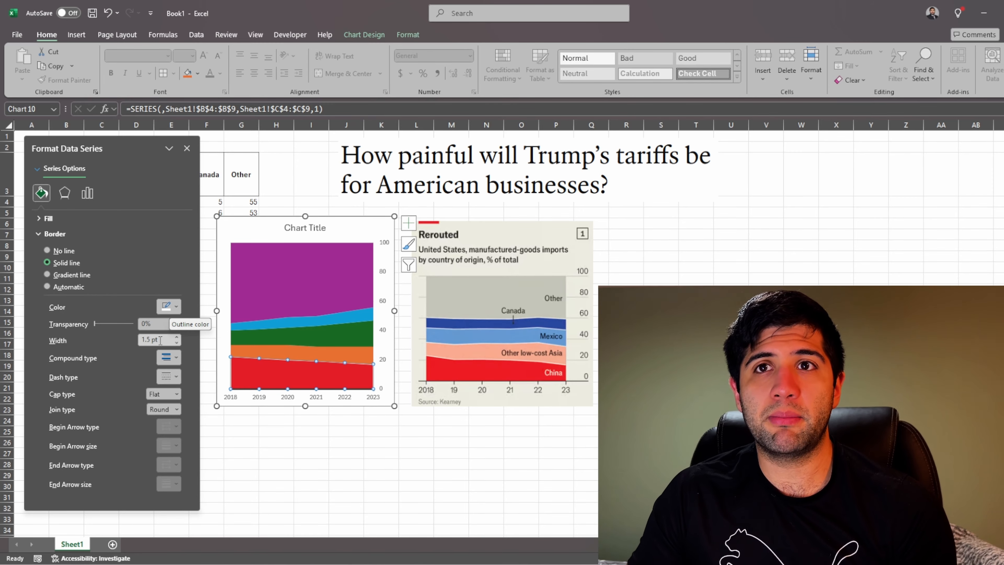
click(177, 337)
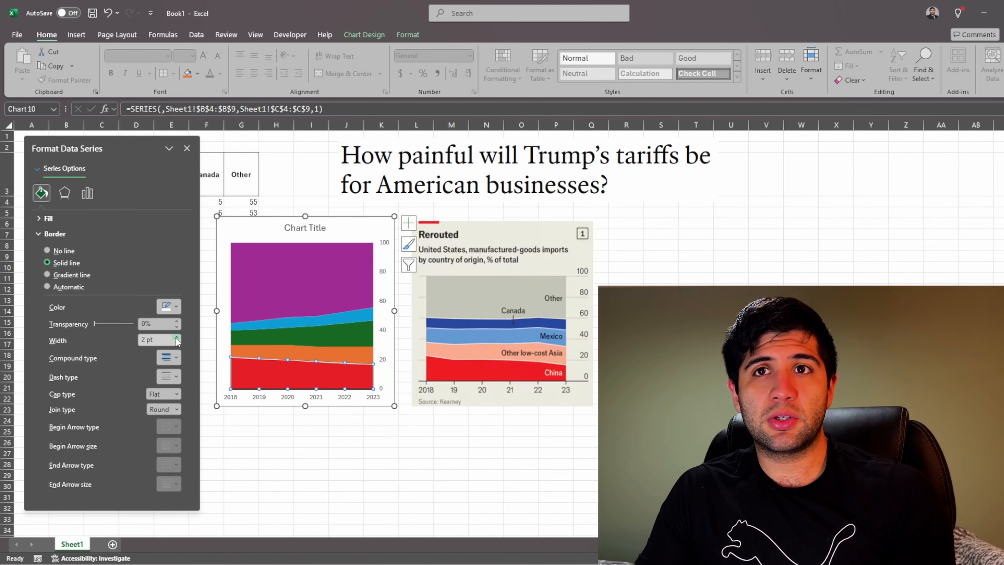
click(177, 337)
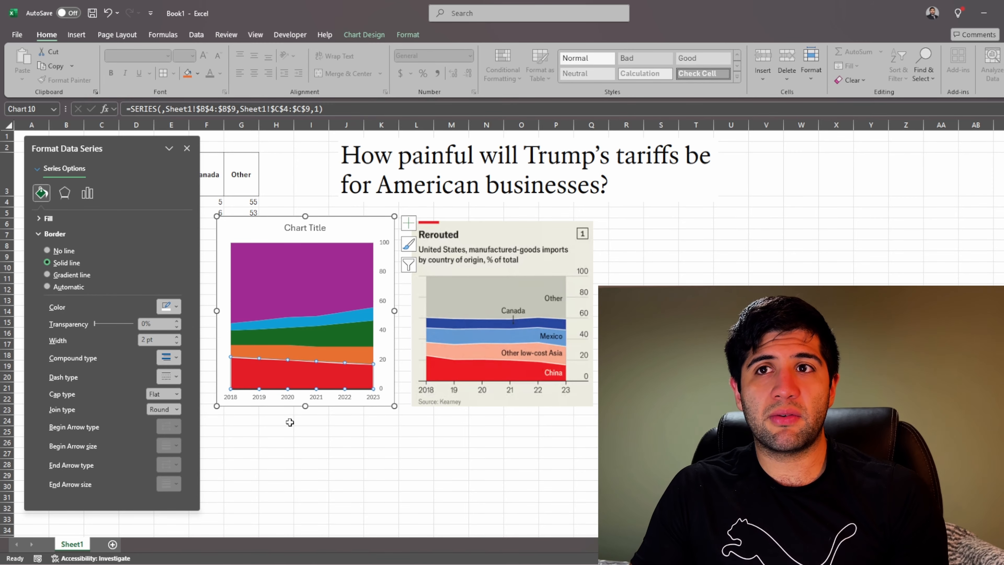
click(325, 455)
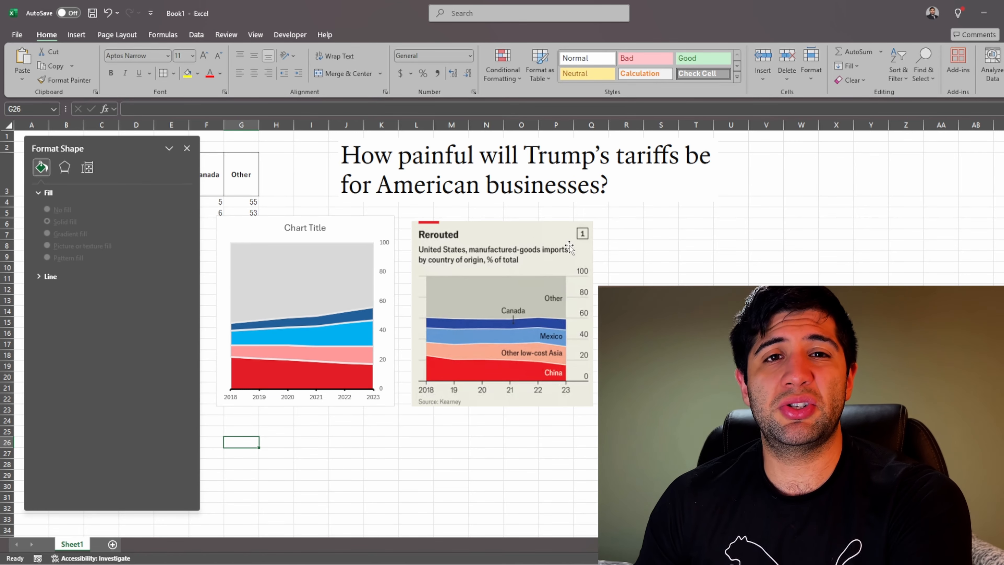
Step: Fill the chart area background with a solid light off-white colour
click(367, 228)
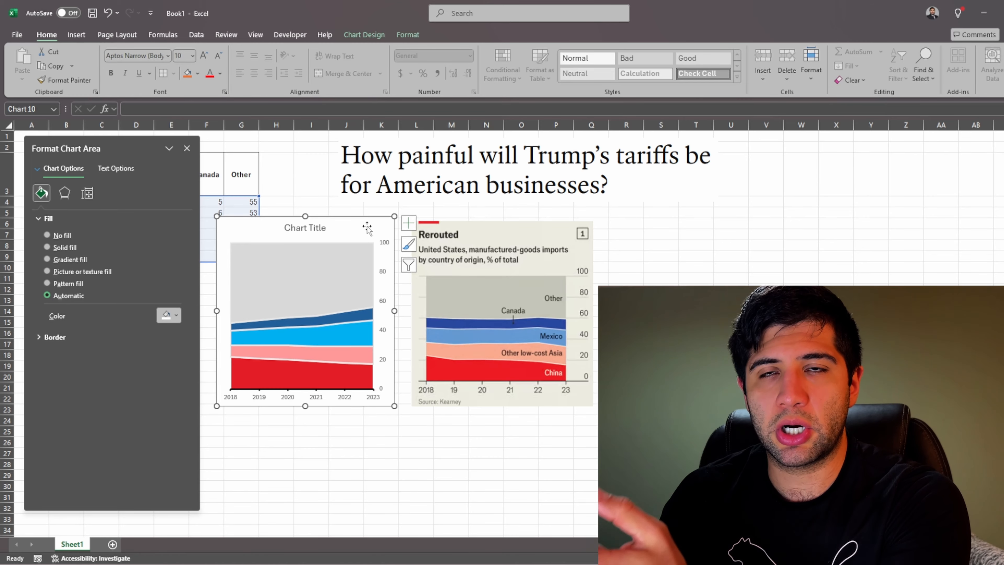
click(63, 245)
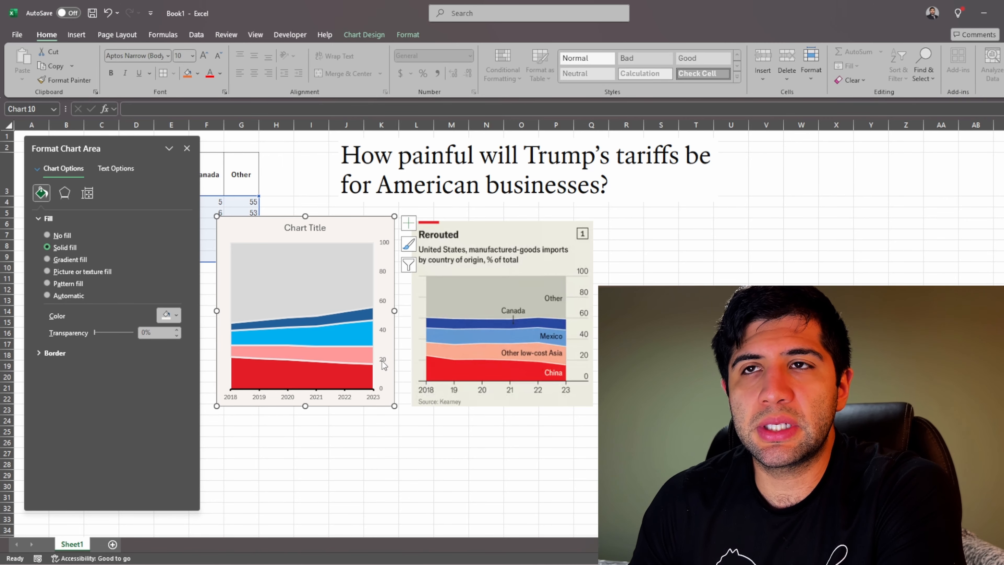
click(67, 146)
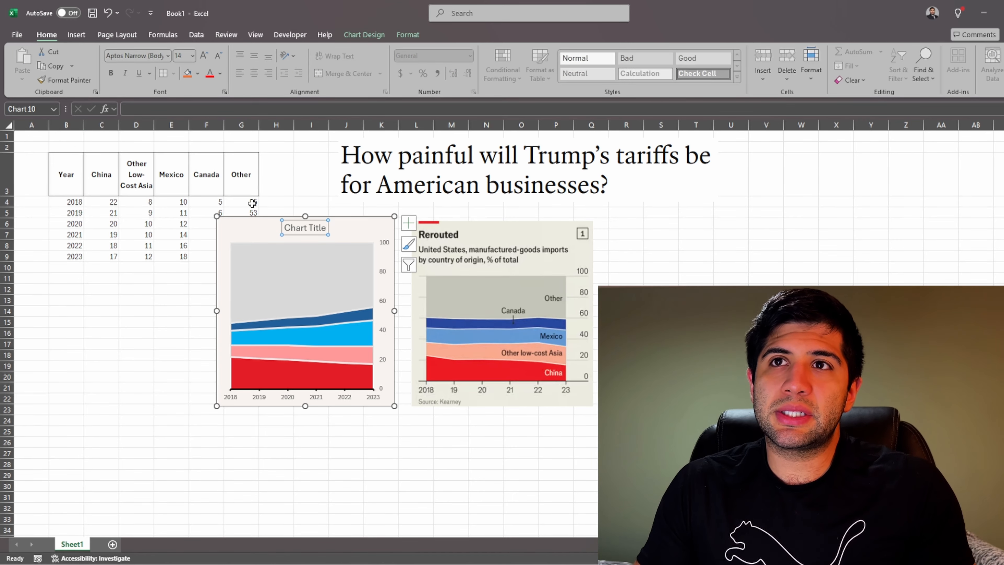
Step: Replace the chart title's default text with the placeholder sdasda and link the title to cell B2 with =Sheet1!$B$2
triple_click(291, 232)
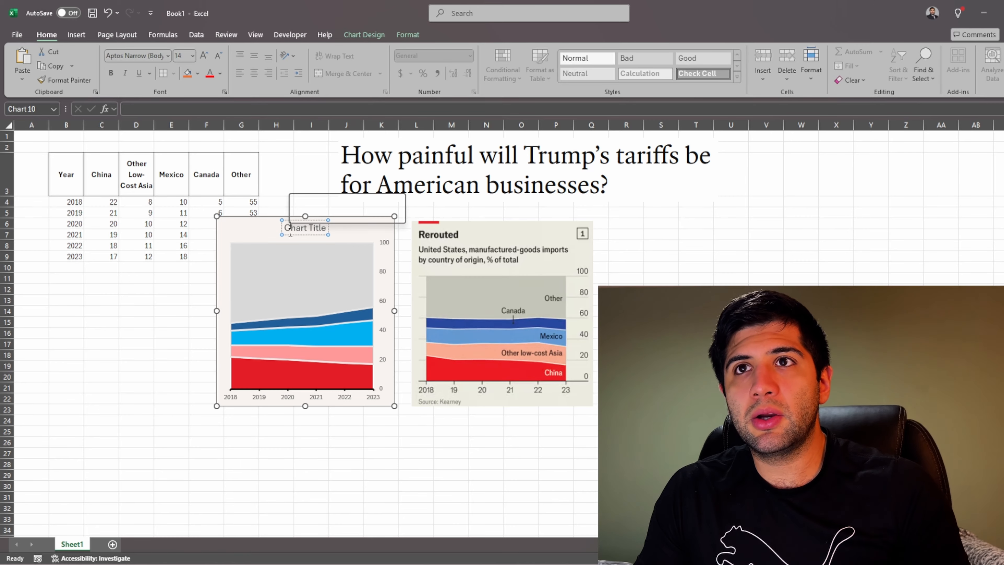
text(sdasda)
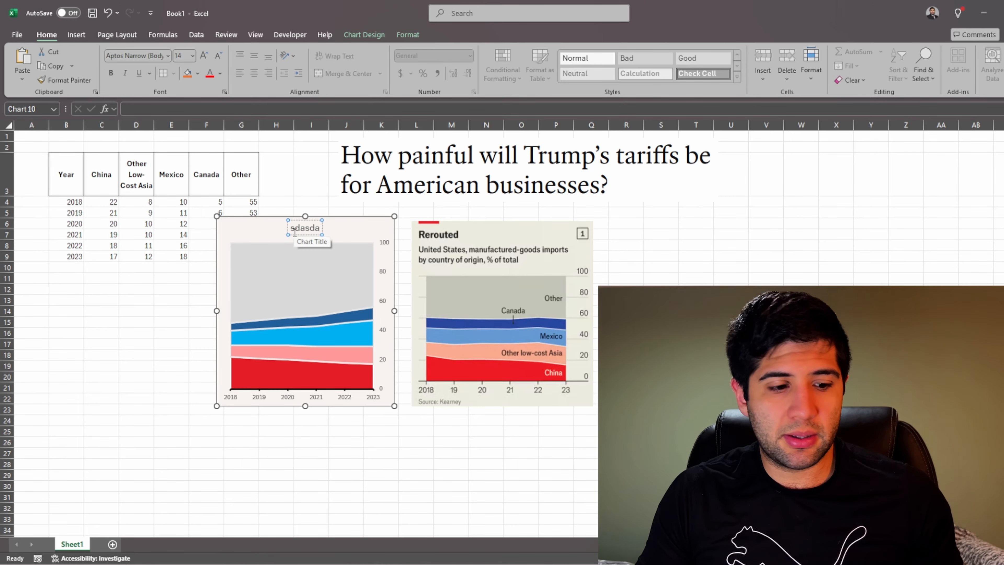
click(185, 109)
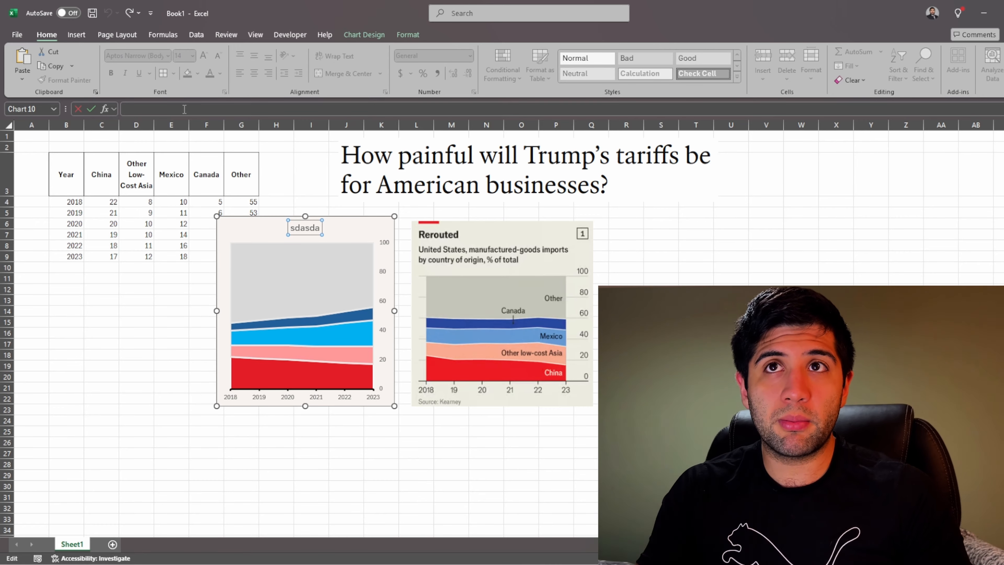
text(=)
click(74, 143)
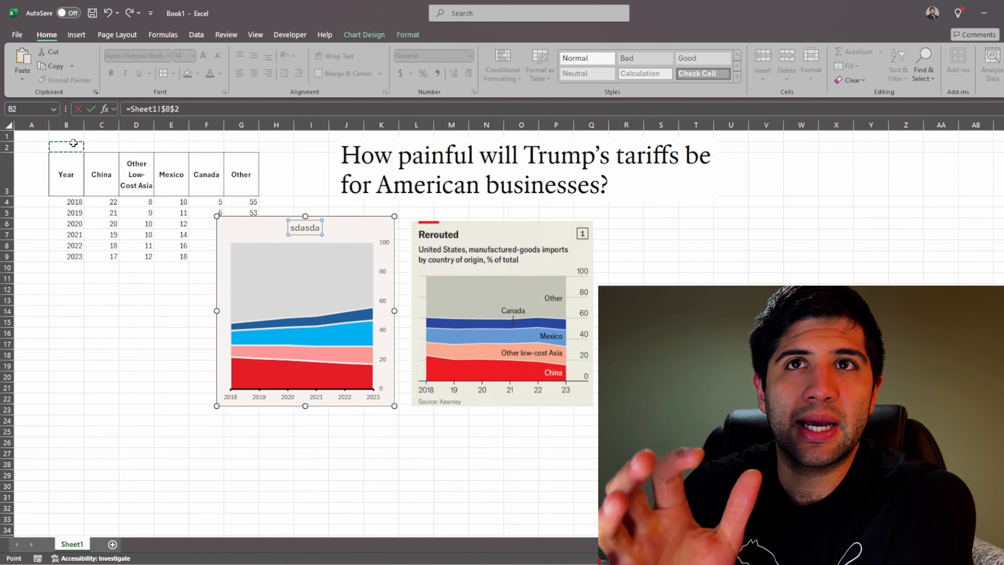
key(Return)
Step: Enter Rerouted in cell B2 above the data table as the chart title's source text
click(74, 144)
text(Rerouted)
key(Return)
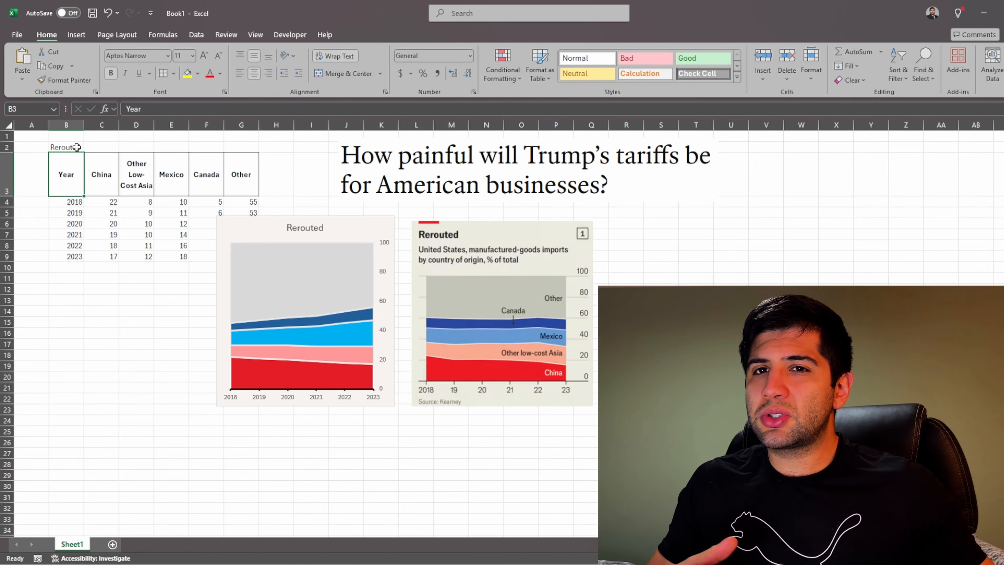
click(77, 147)
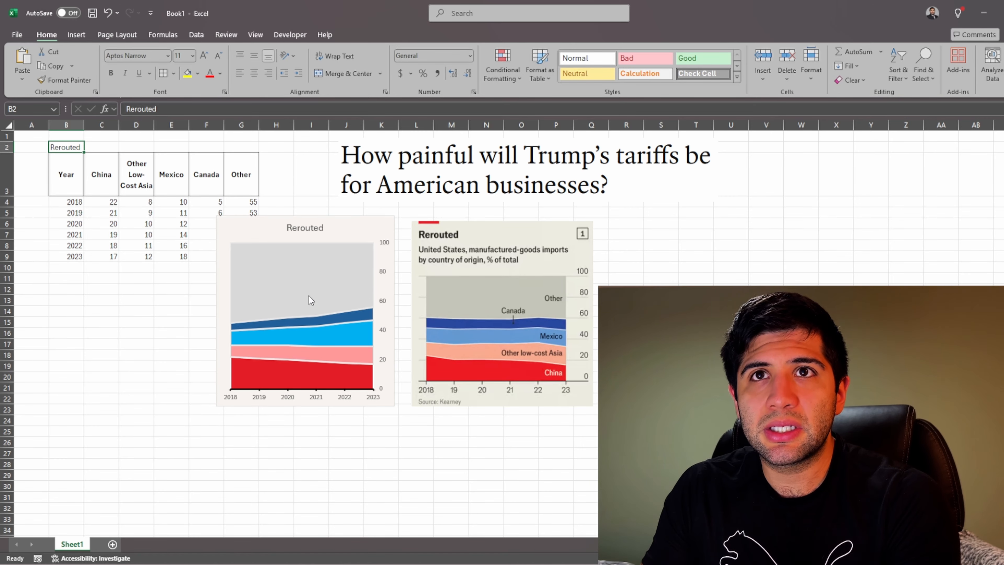
Step: Draw a small text box over the chart's grey area and link its text to the China header with =$C$3
click(76, 35)
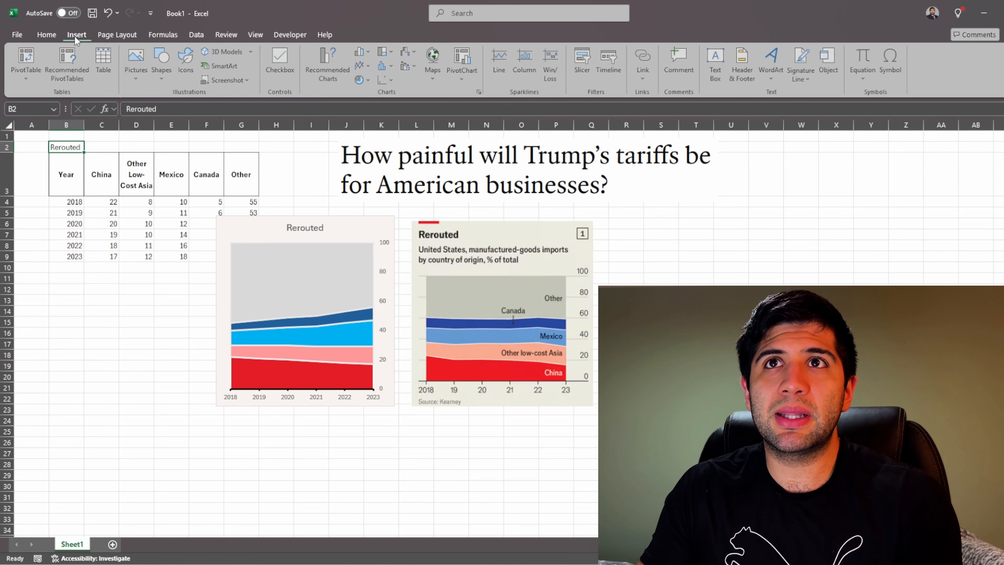
click(162, 64)
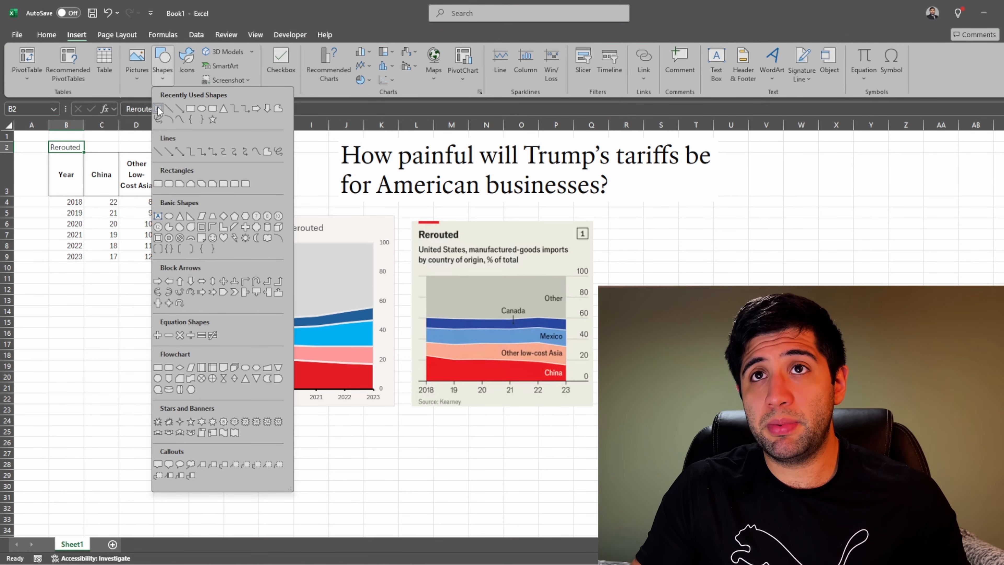
click(157, 108)
drag(319, 261, 342, 282)
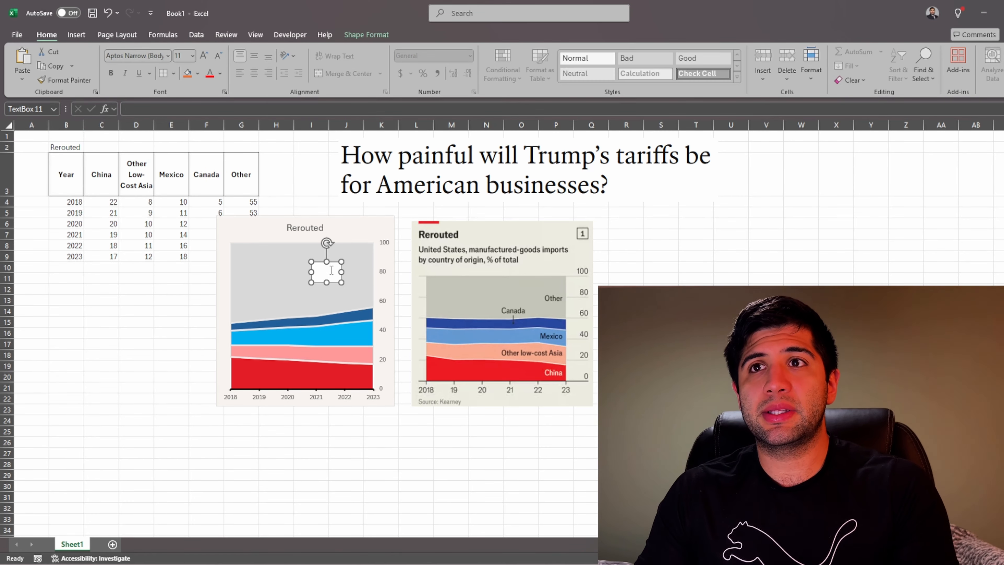
click(210, 110)
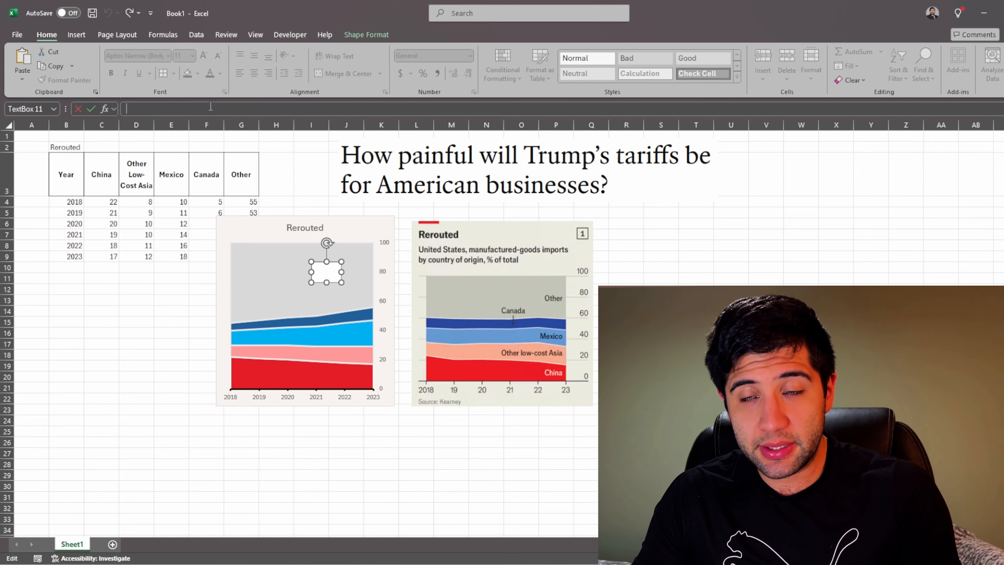
text(=)
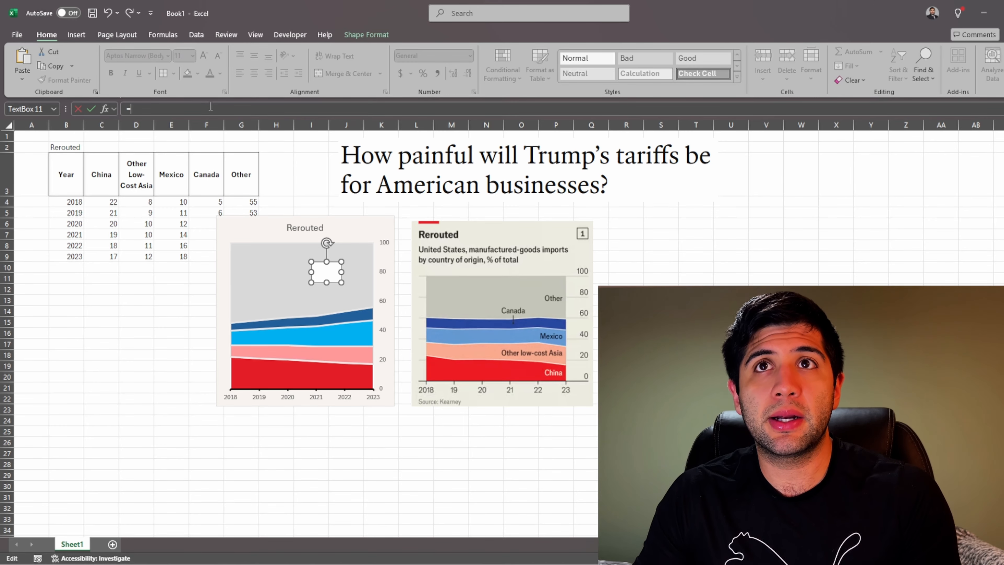
click(108, 176)
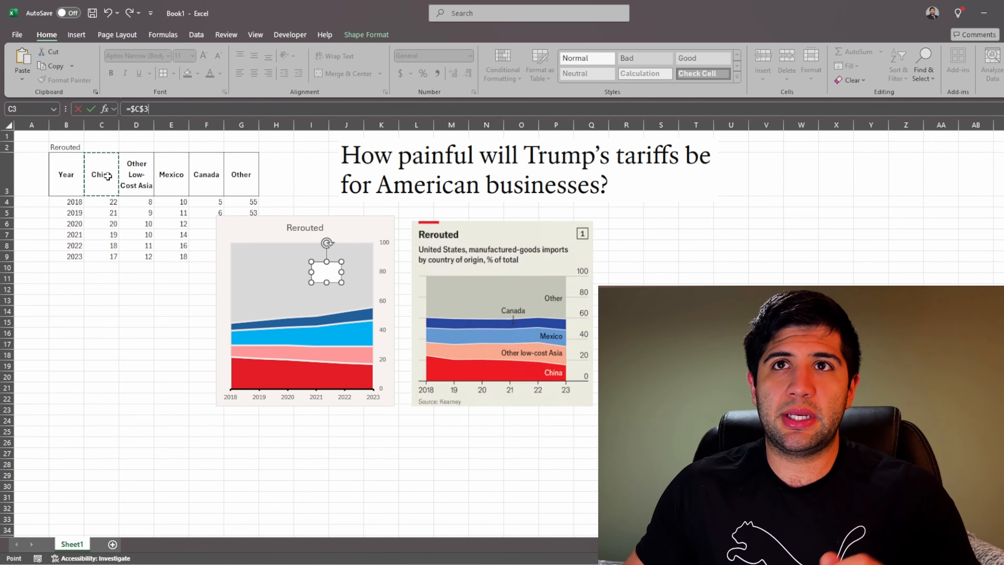
key(Return)
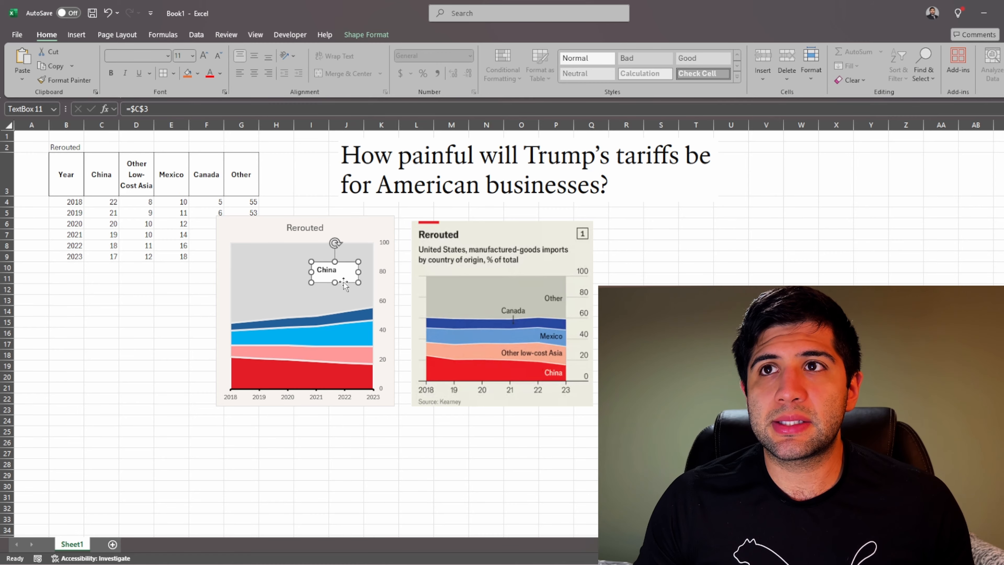
Step: Set the China text box to No Fill and move it to the middle of the chart's grey area
click(380, 37)
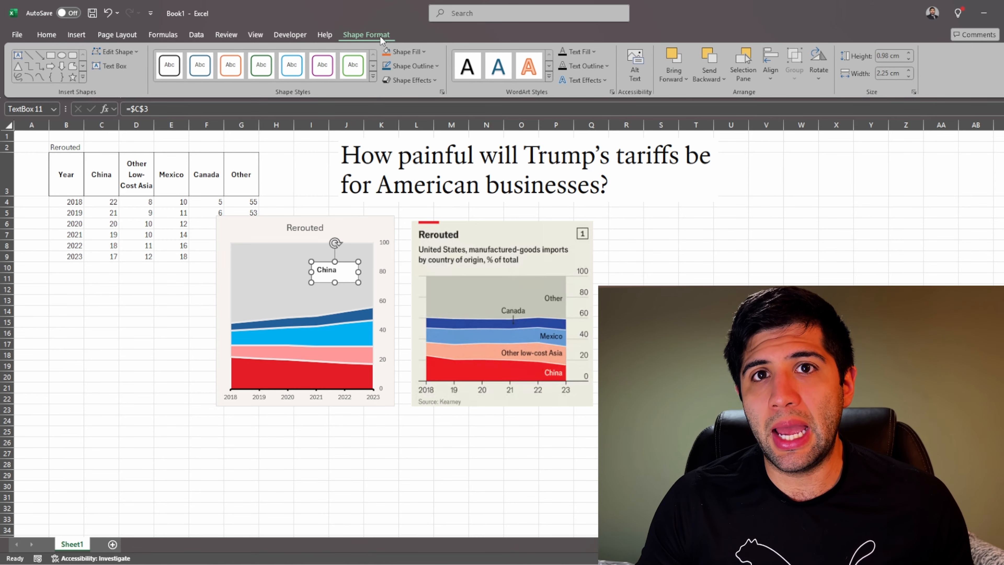
click(408, 54)
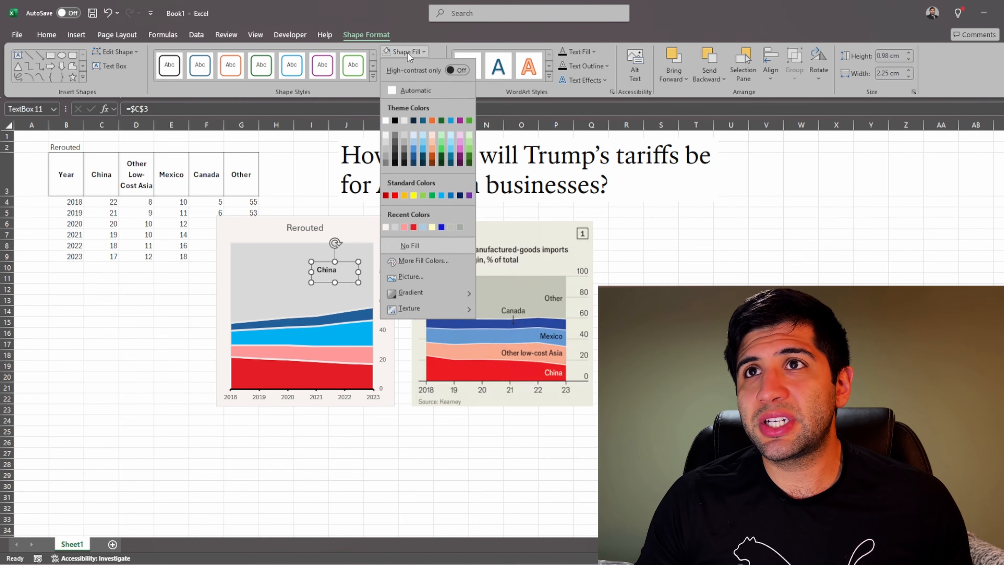
click(411, 245)
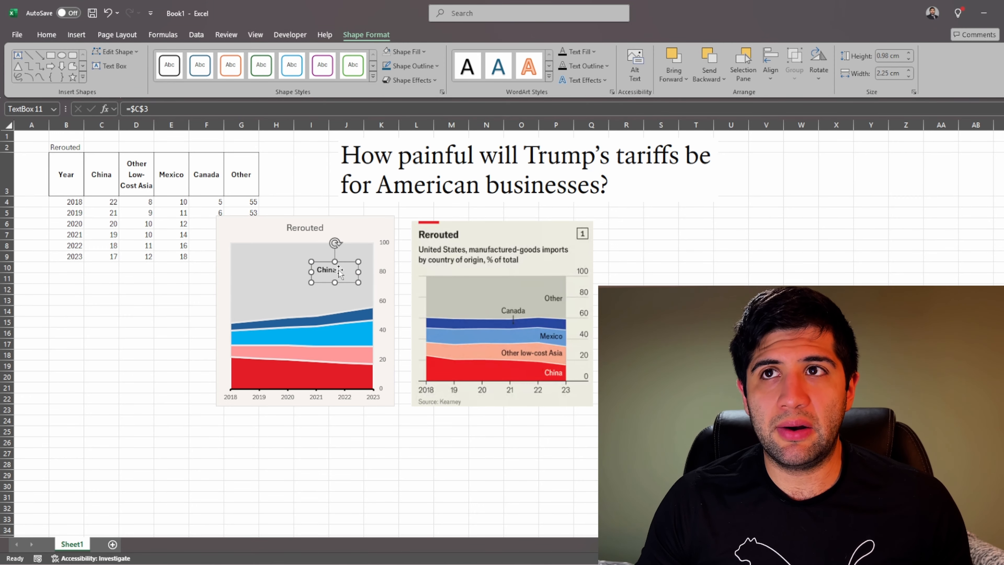
drag(358, 283, 323, 291)
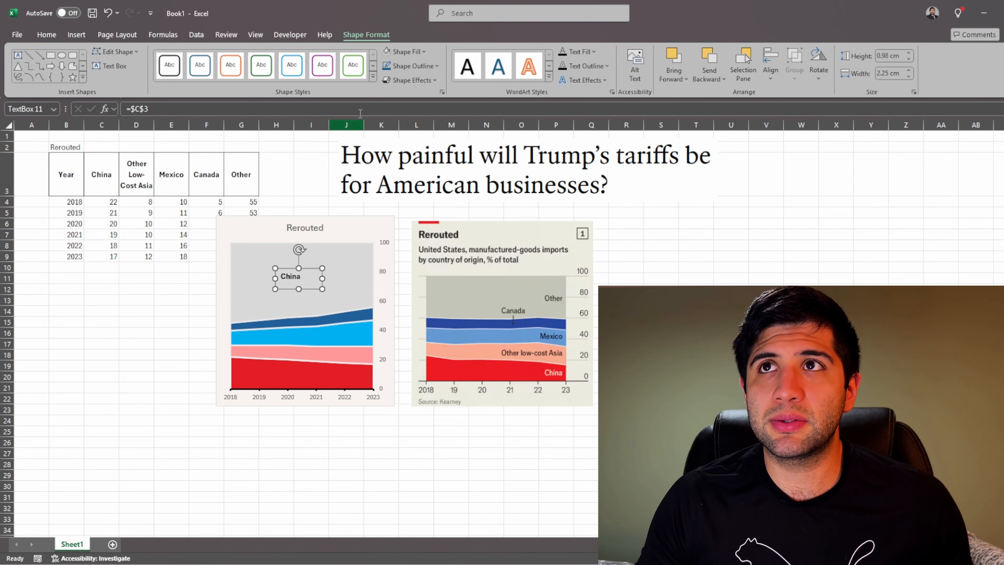
Step: Remove the outline from the China text box in the chart's grey area
click(411, 66)
click(315, 204)
click(315, 194)
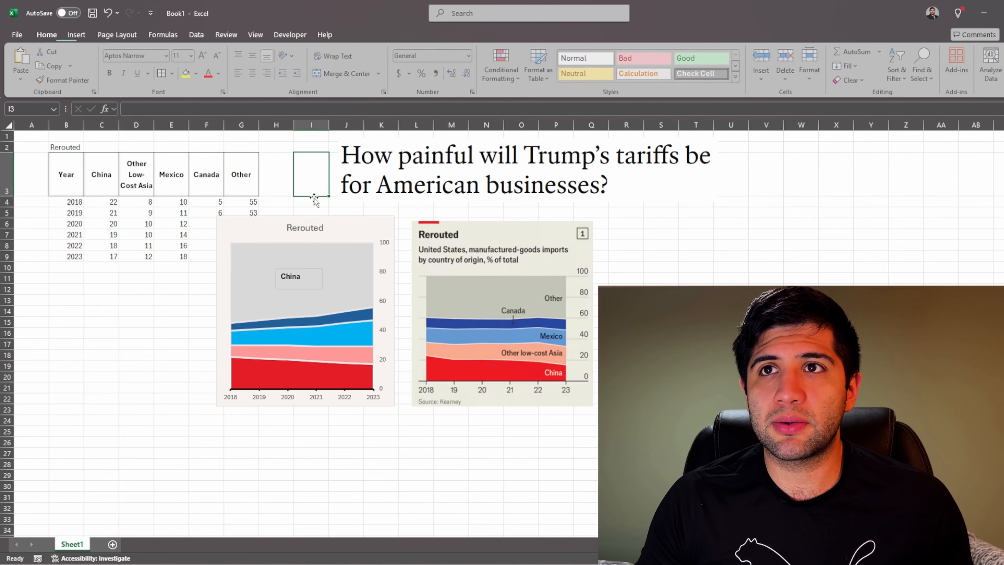
click(307, 277)
click(307, 201)
click(291, 278)
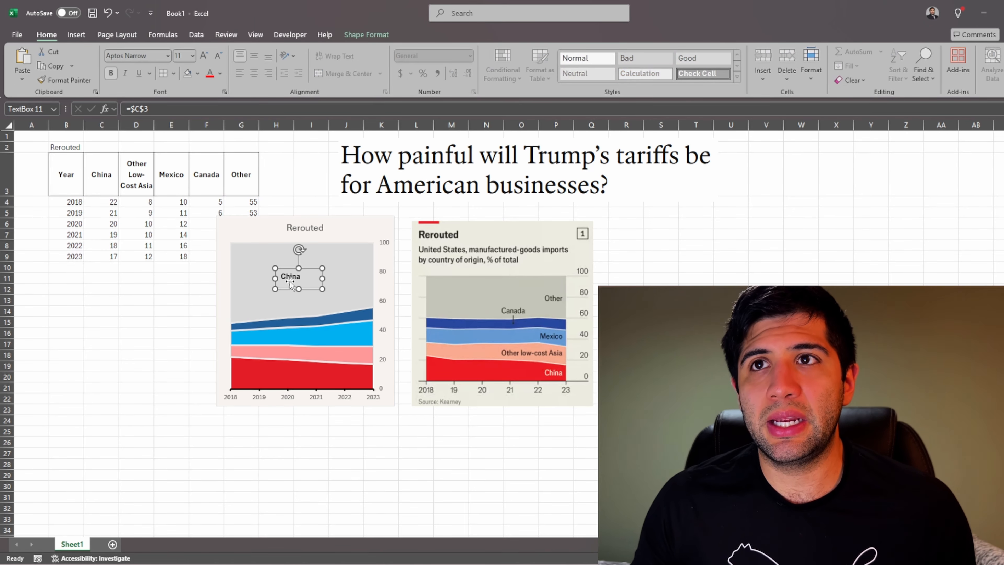
click(369, 33)
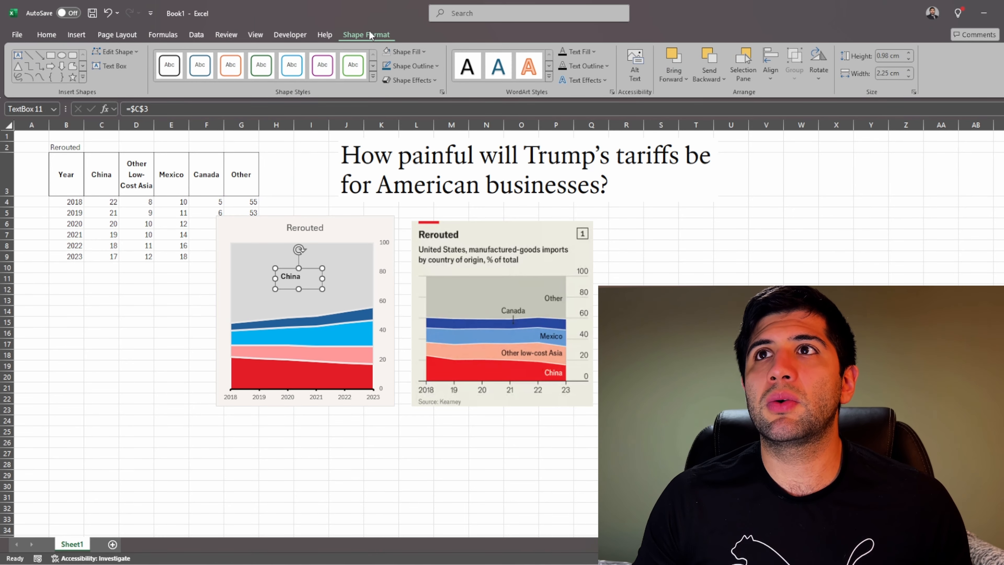
click(410, 69)
click(417, 260)
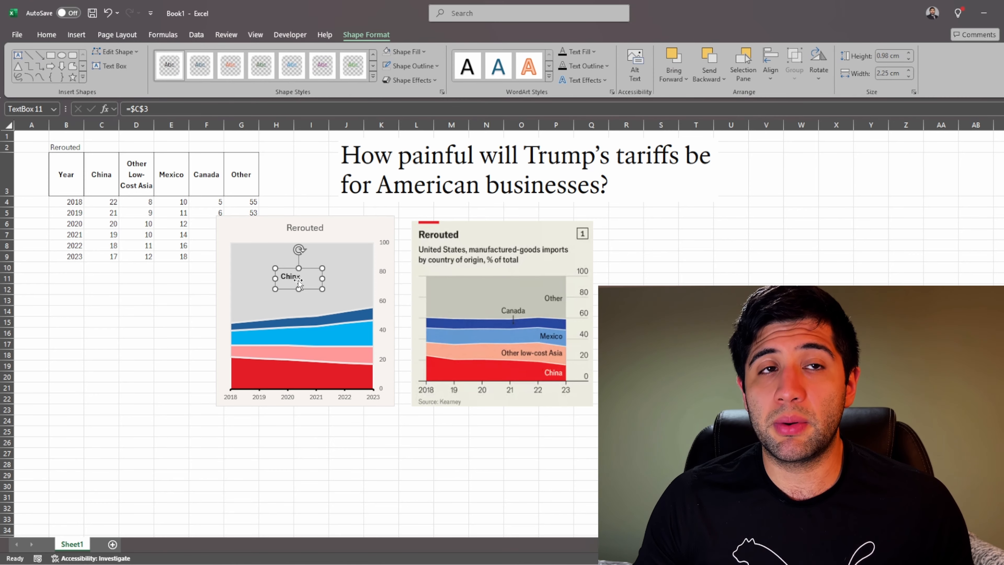
Step: Move the China text box to the right end of the chart's red area and narrow it to 1.72 cm
drag(303, 286, 356, 385)
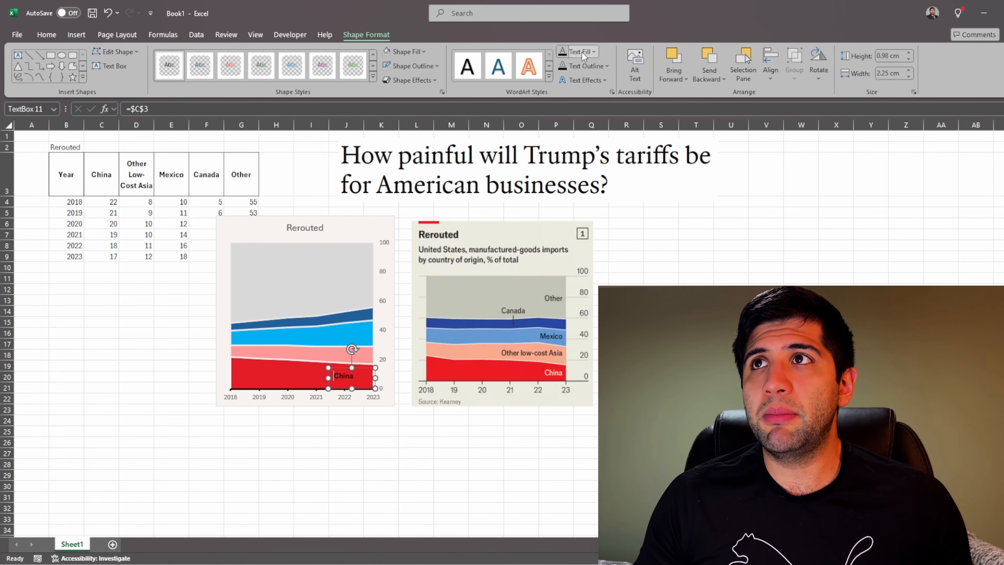
click(594, 52)
click(562, 120)
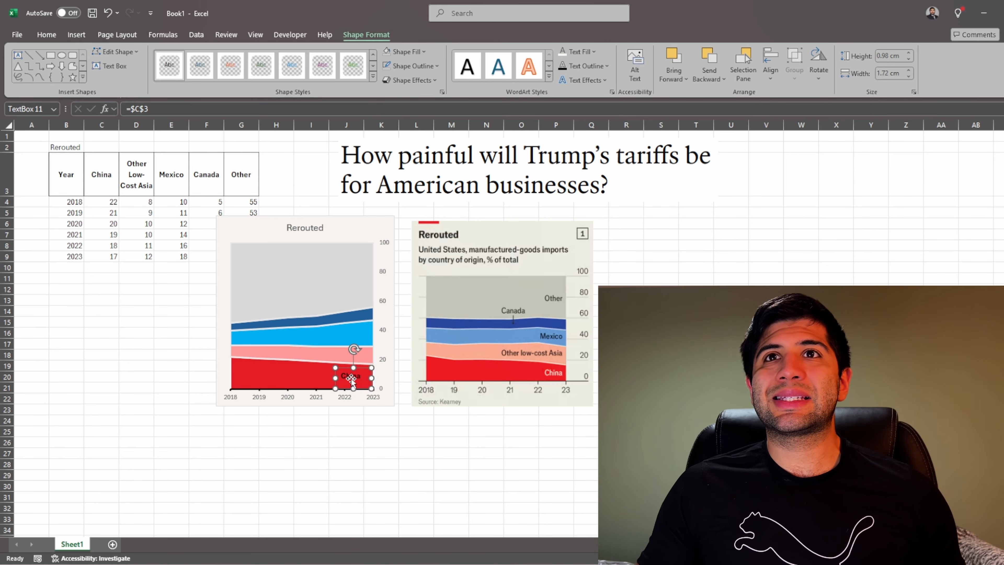
Step: Duplicate the China label so copies sit near the right end of the pink, light blue and grey areas
drag(351, 379, 352, 271)
key(ctrl+d)
key(ctrl+d)
Step: Relink the copied label in the grey area to the Other header in cell G3
click(154, 109)
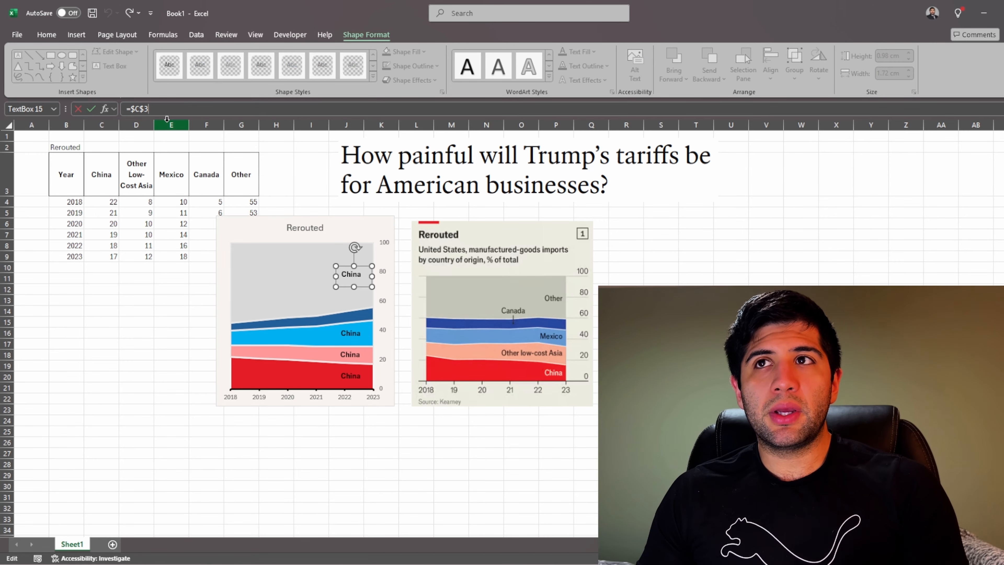
key(BackSpace)
key(BackSpace)
key(BackSpace)
key(BackSpace)
key(BackSpace)
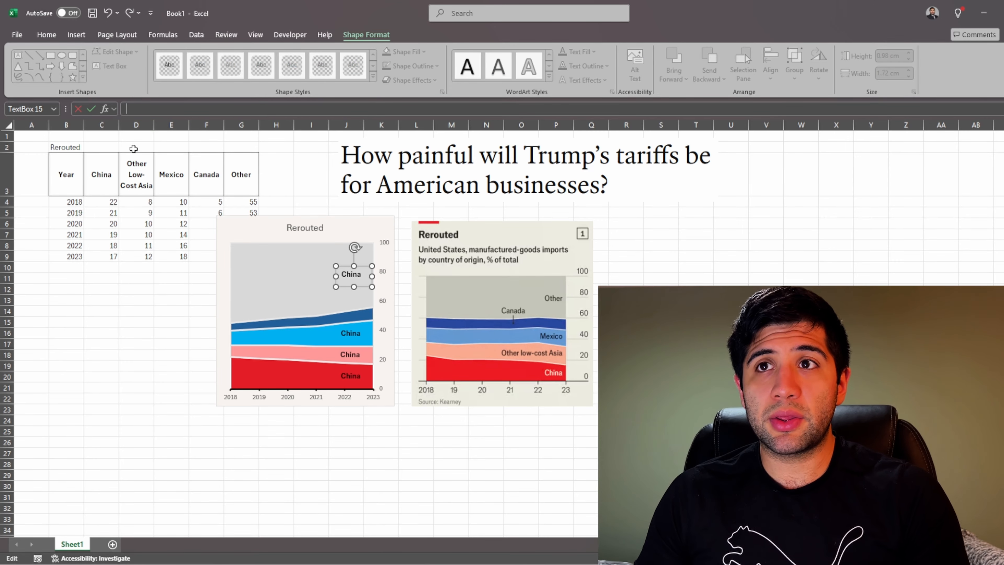
click(247, 170)
key(Return)
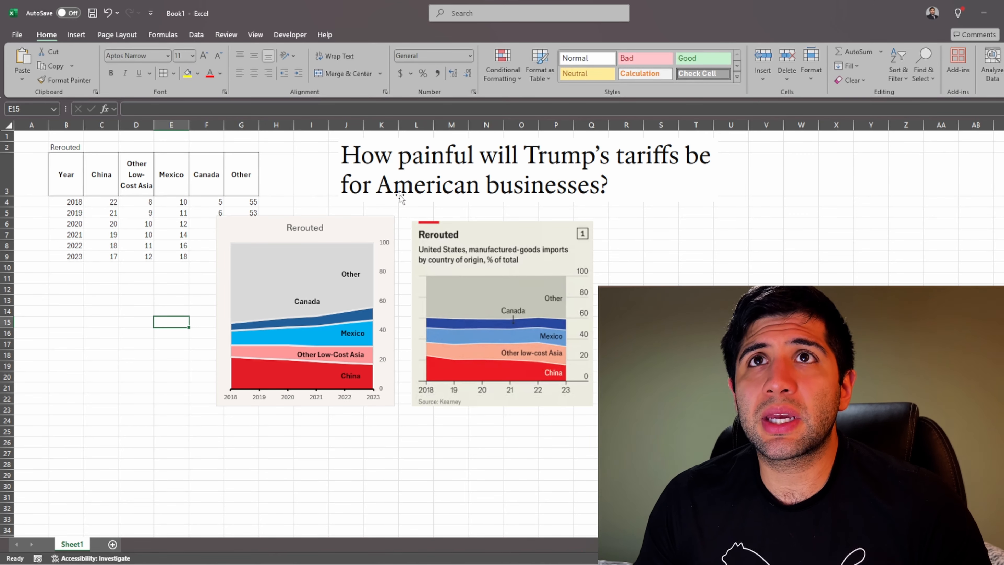
Step: Draw a short vertical line from the dark blue area and extend its upper end to the Canada label
click(76, 35)
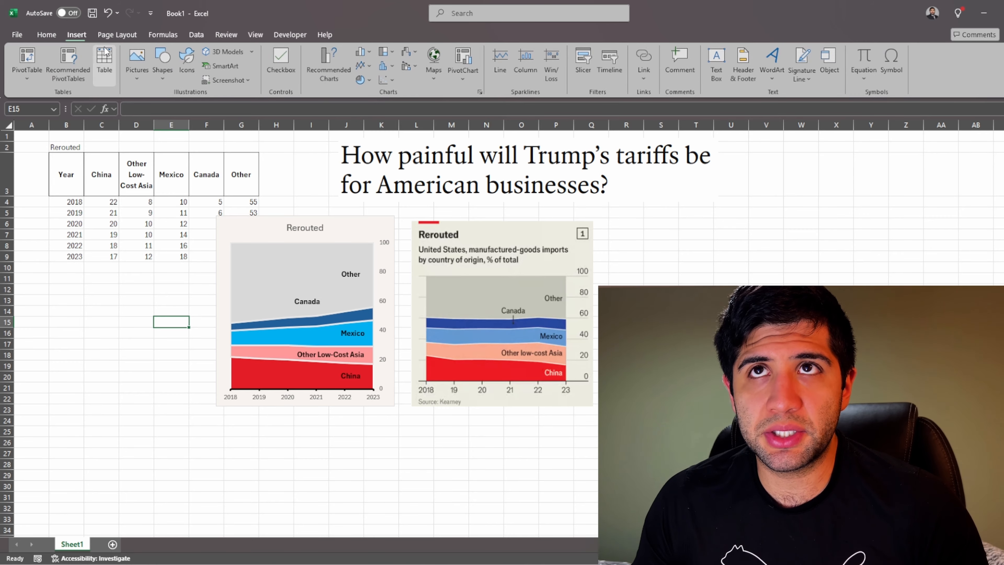
click(162, 63)
click(170, 109)
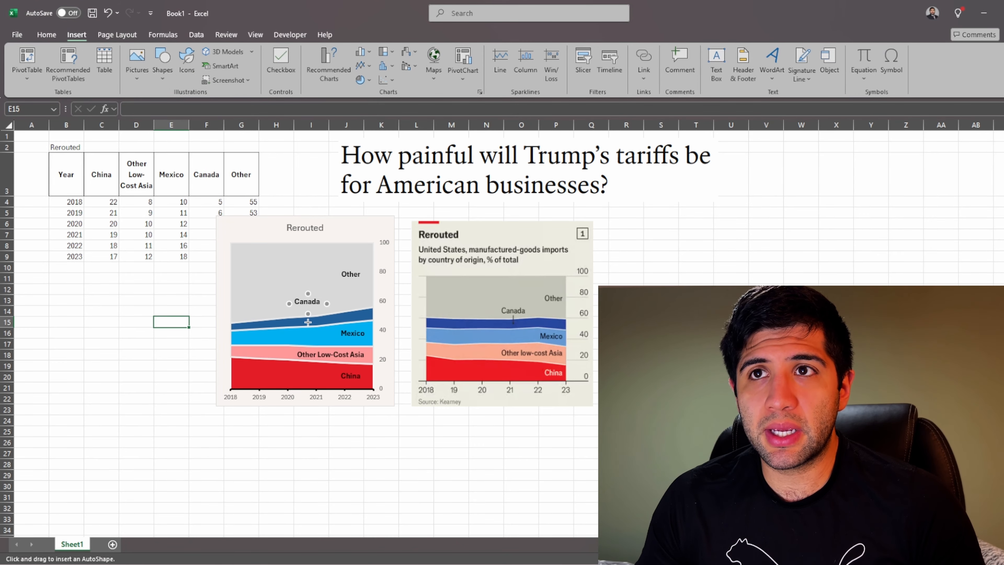
drag(308, 323, 308, 314)
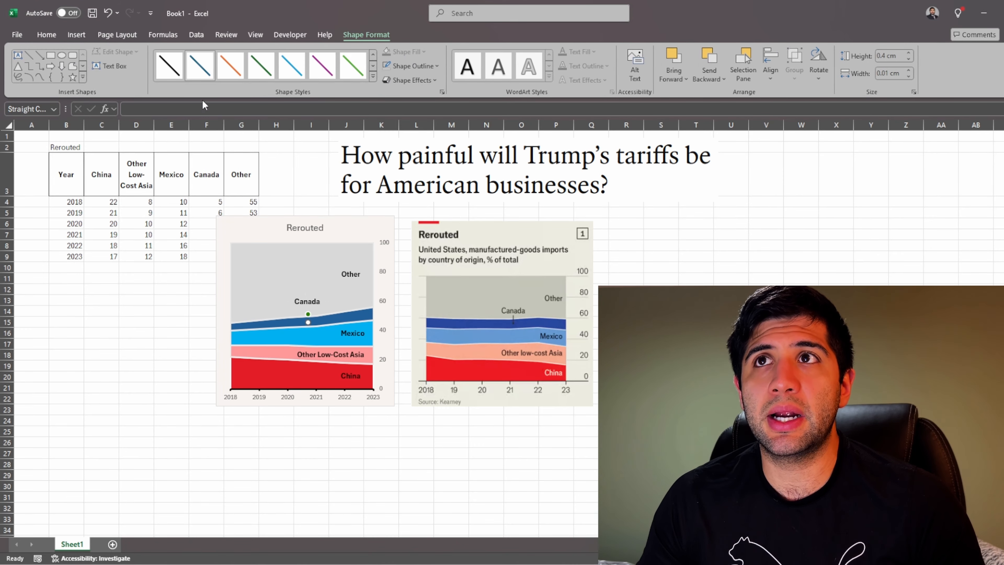
click(170, 365)
click(308, 318)
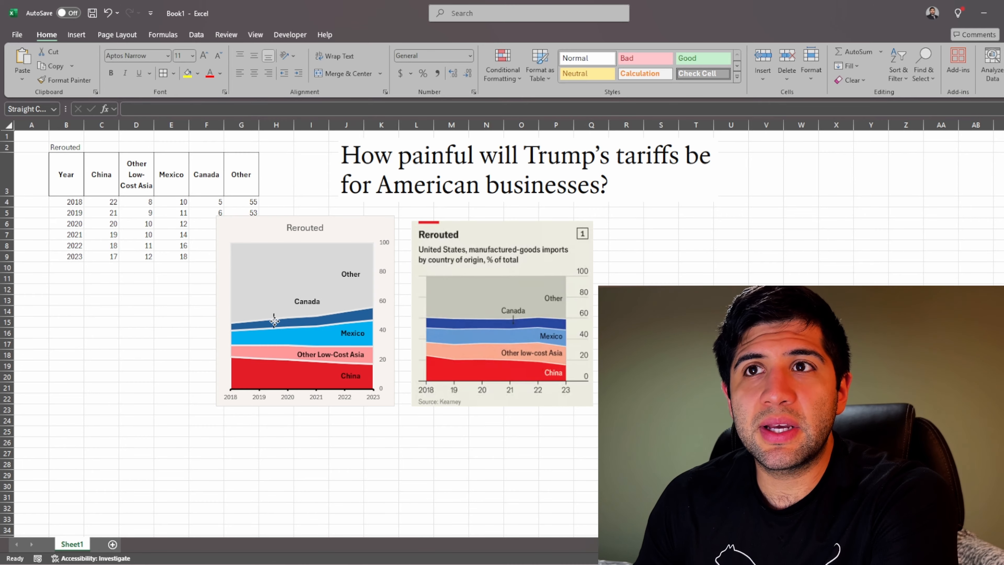
drag(308, 314, 308, 307)
Step: Set the Canada leader line's begin arrow type to a round dot so it marks the dark blue area
right_click(309, 313)
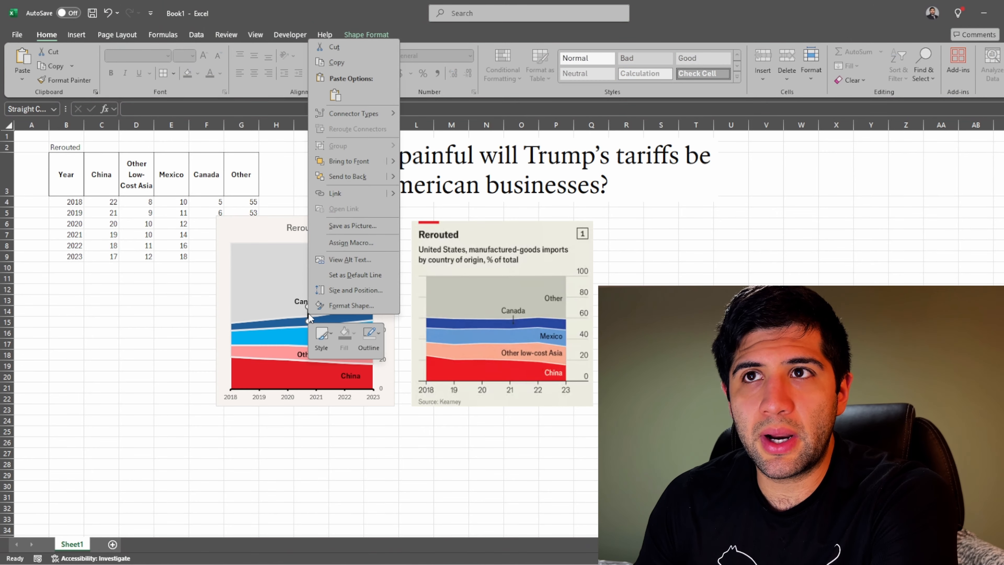
click(329, 308)
mouse_move(112, 146)
mouse_down()
mouse_move(252, 147)
mouse_move(180, 222)
mouse_move(128, 112)
mouse_move(115, 135)
mouse_move(104, 132)
mouse_up()
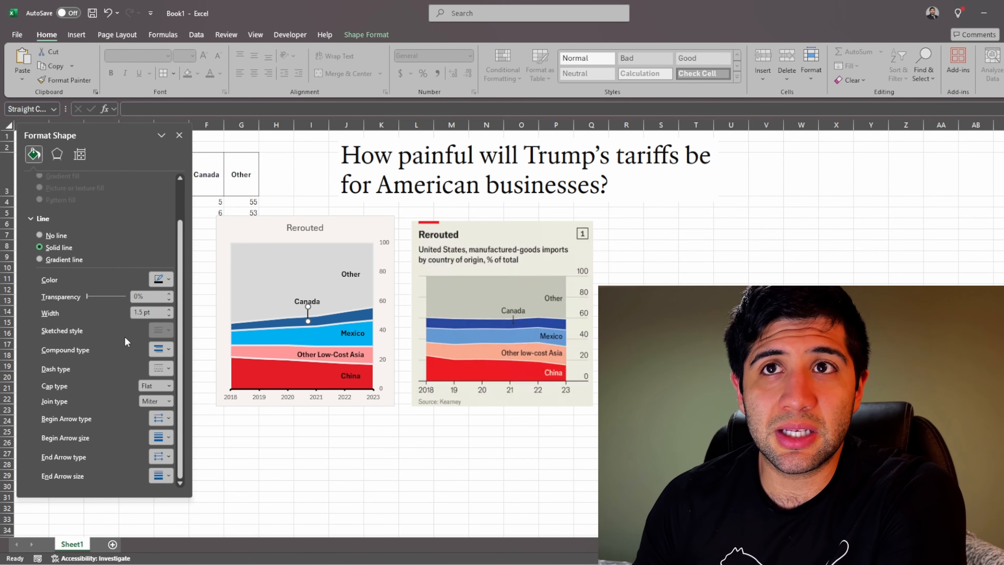
click(162, 422)
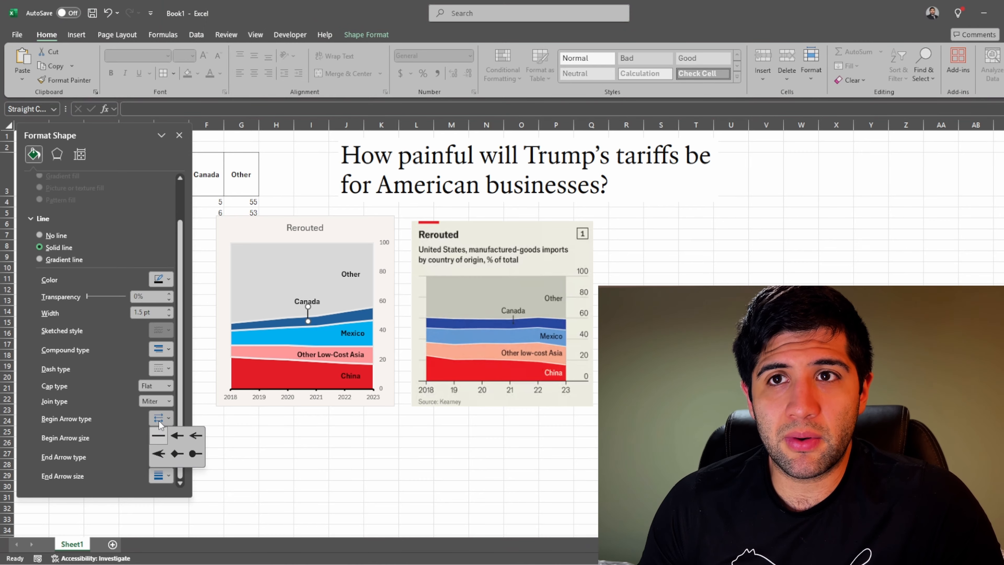
click(194, 454)
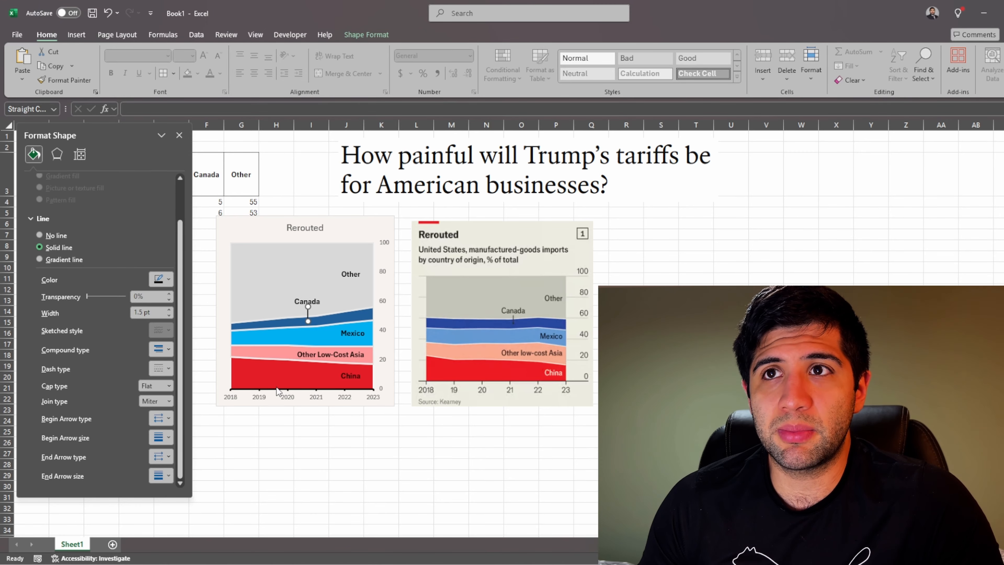
click(306, 452)
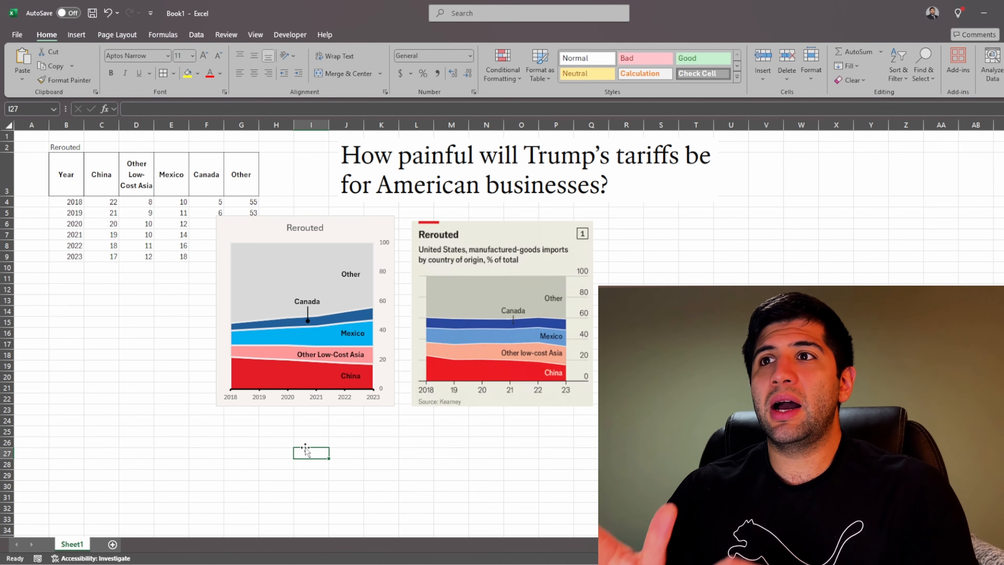